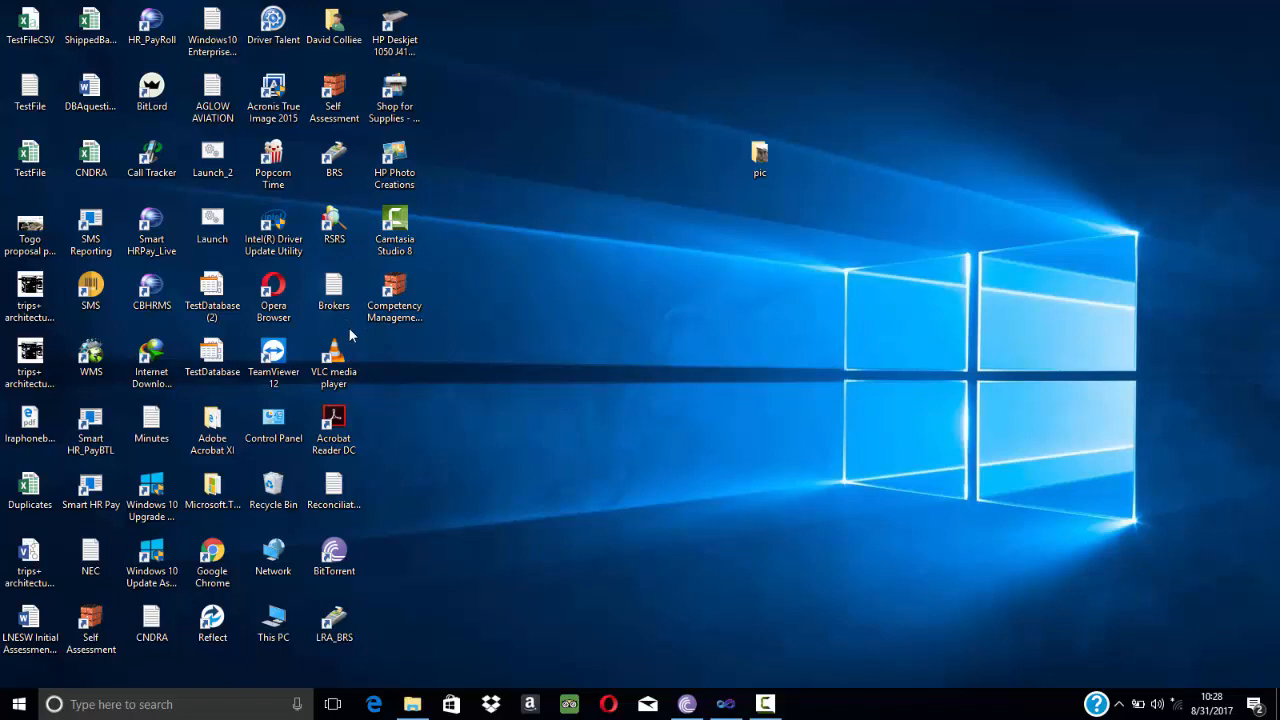
Launch Competency Management and review the available job titles and assessment periods in the self-assessment form.
{"action": "double_click", "coordinate": [402, 292]}
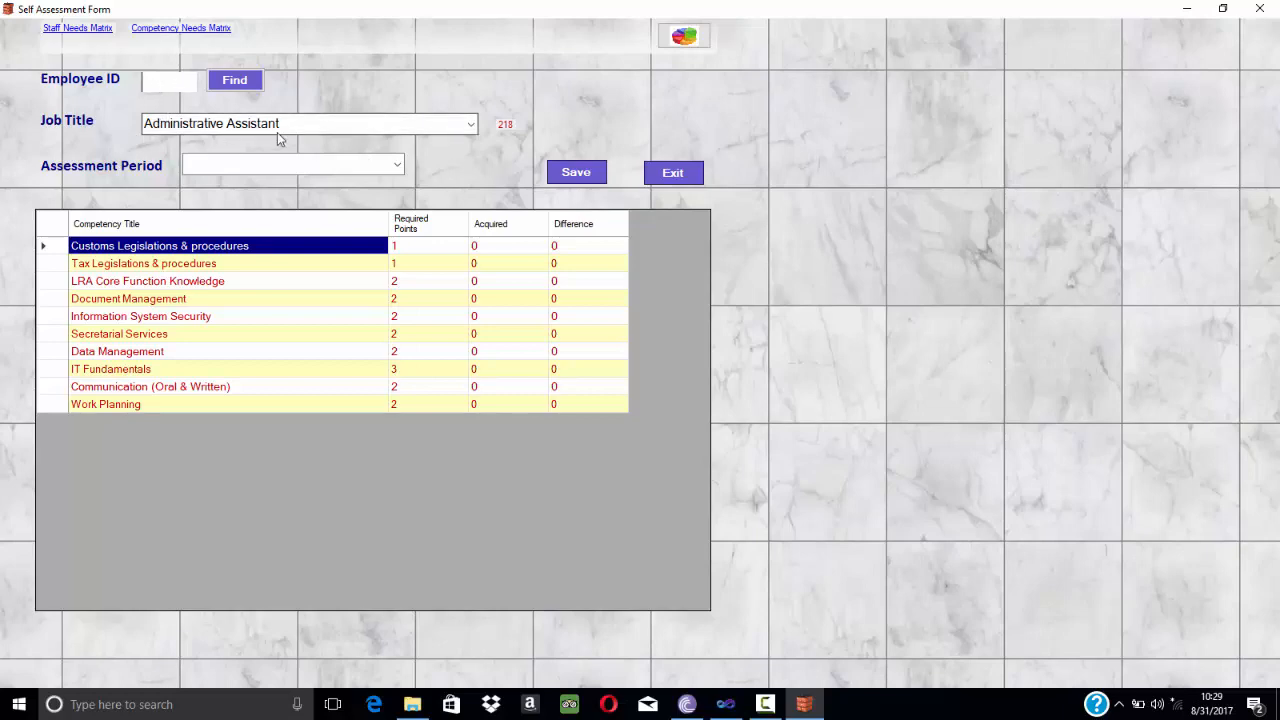
{"action": "left_click", "coordinate": [471, 123]}
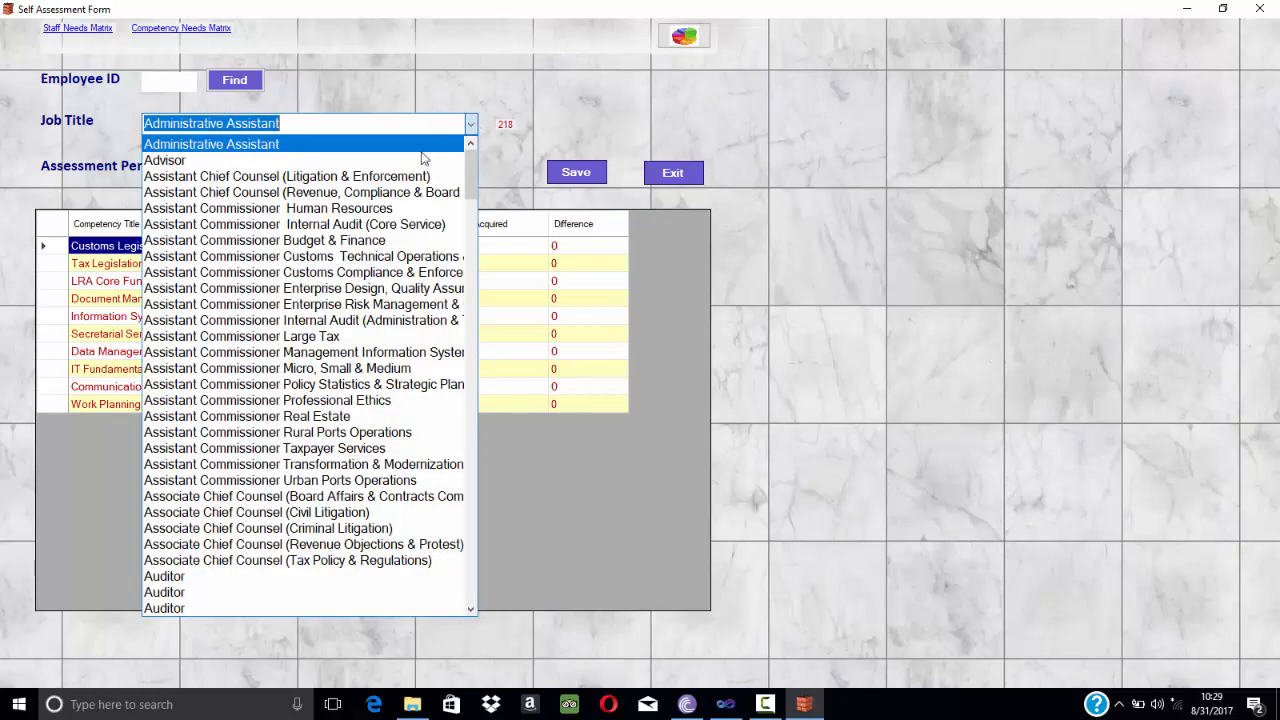
{"action": "scroll", "coordinate": [398, 230], "scroll_direction": "down", "scroll_amount": 14}
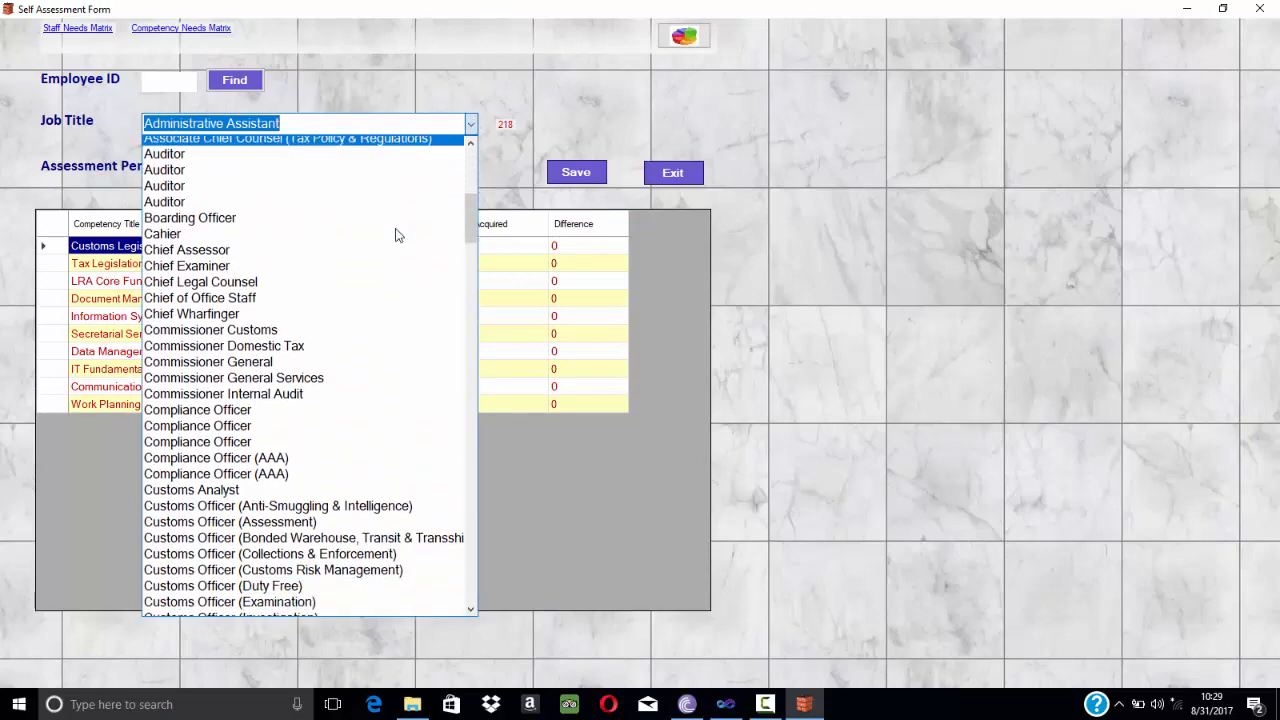
{"action": "scroll", "coordinate": [398, 232], "scroll_direction": "down", "scroll_amount": 12}
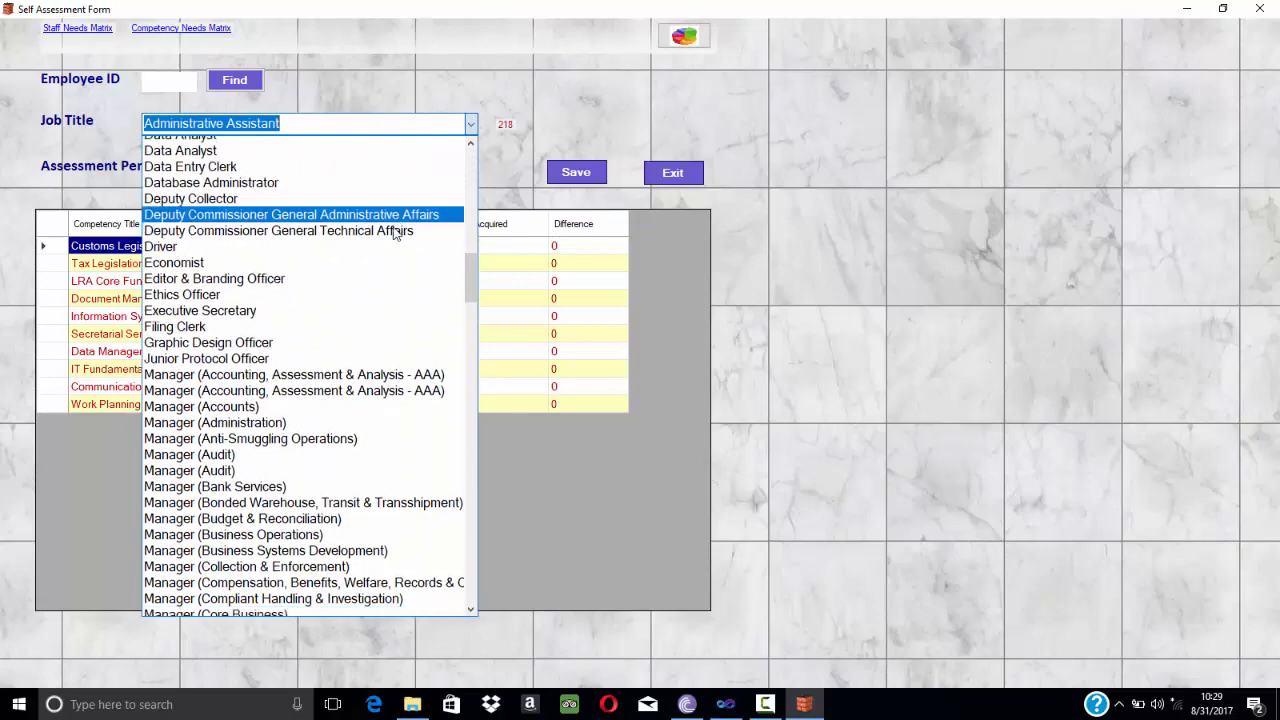
{"action": "left_click", "coordinate": [585, 118]}
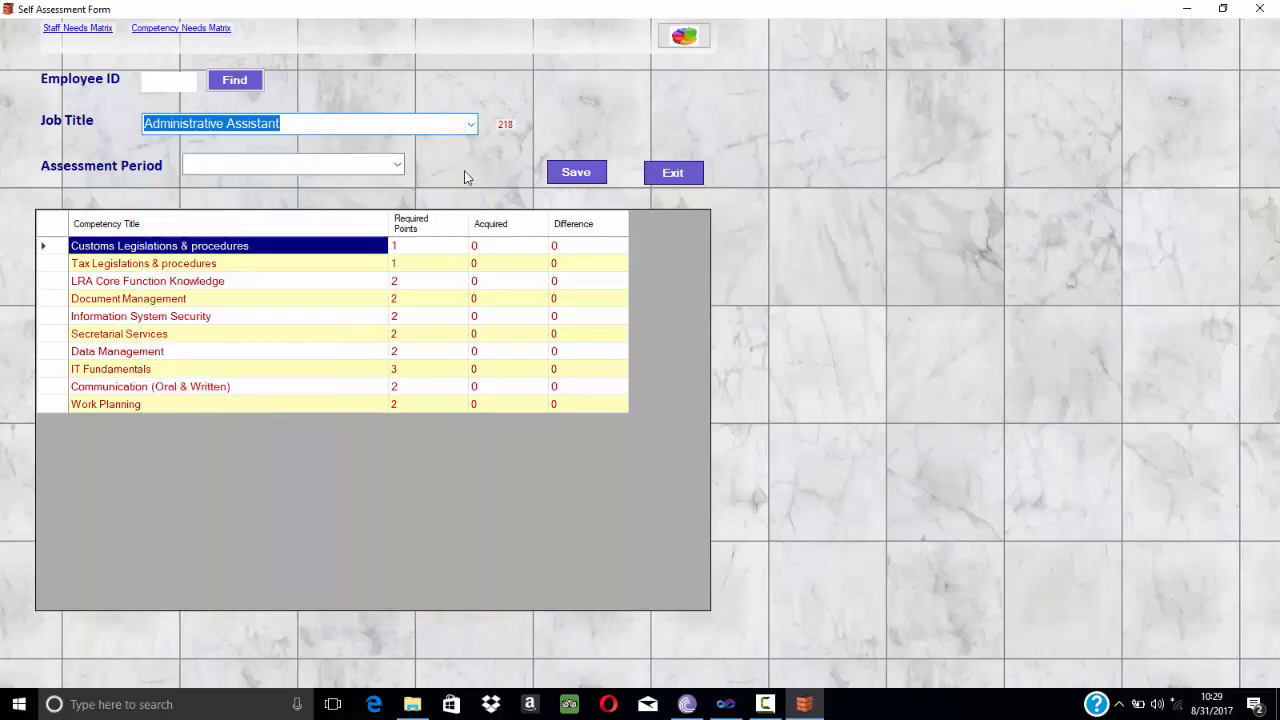
{"action": "left_click", "coordinate": [397, 165]}
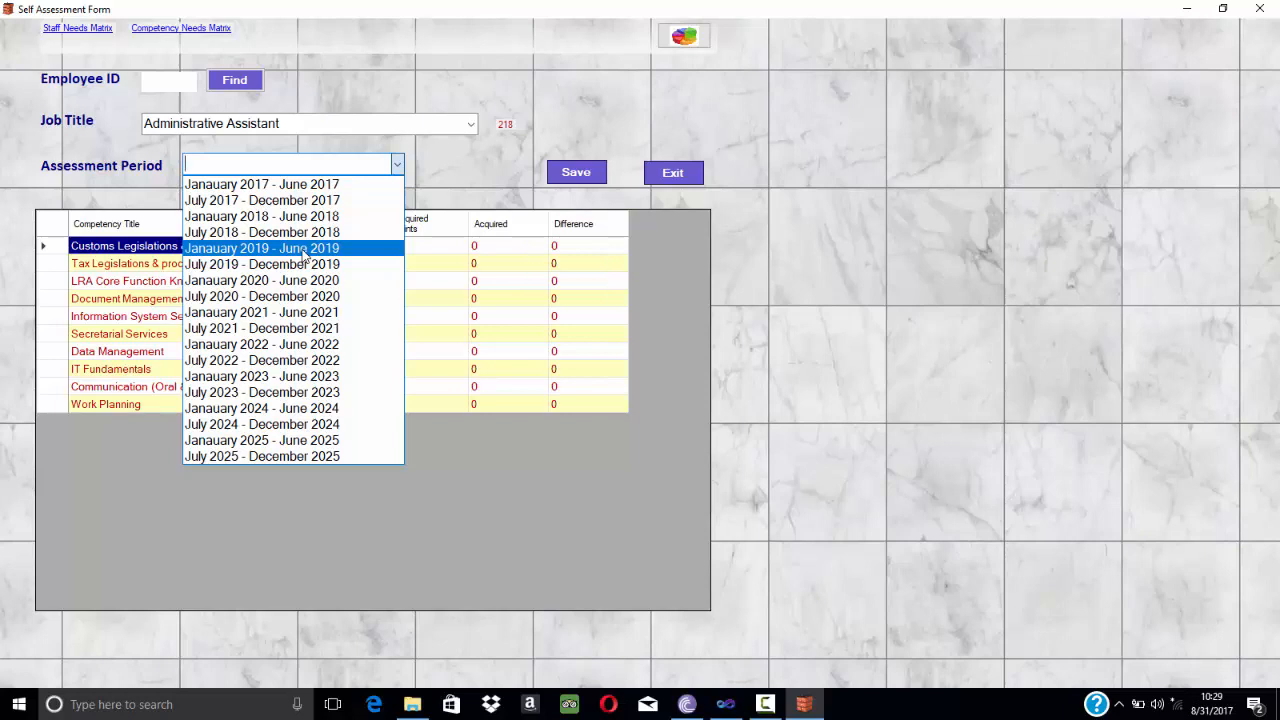
{"action": "left_click", "coordinate": [629, 92]}
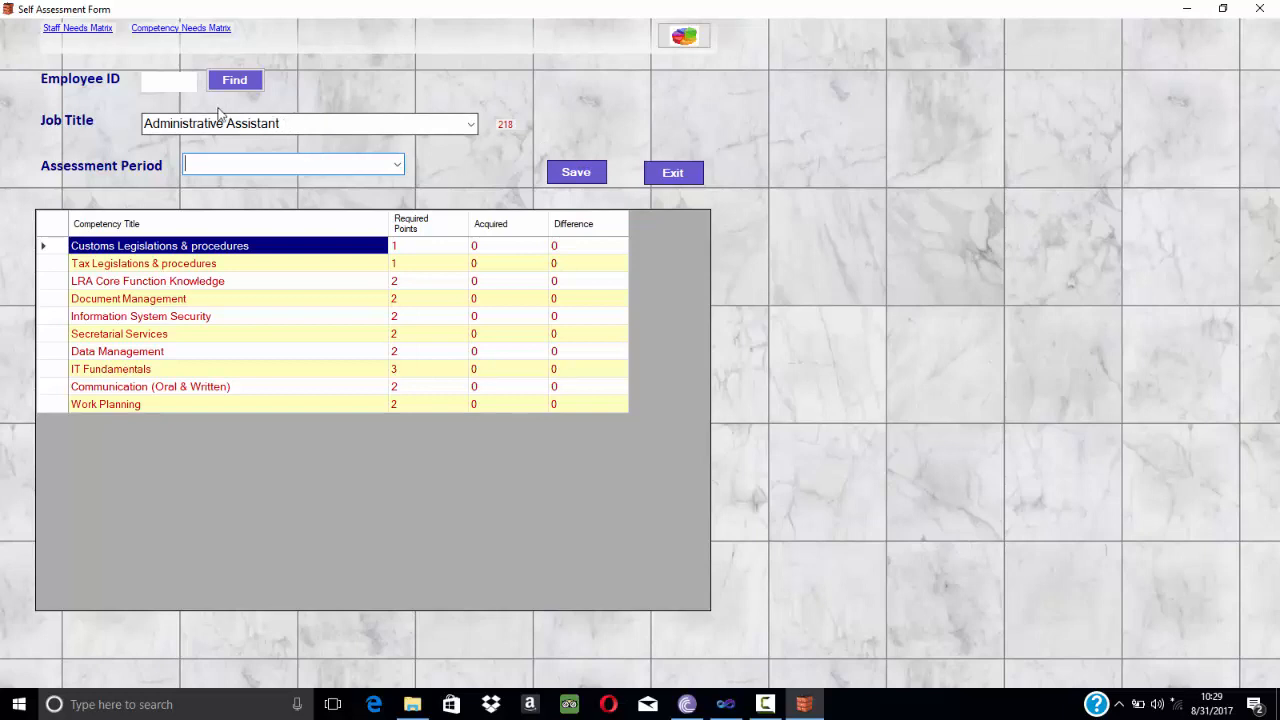
Enter the employee's ID and look up the employee.
{"action": "left_click", "coordinate": [151, 79]}
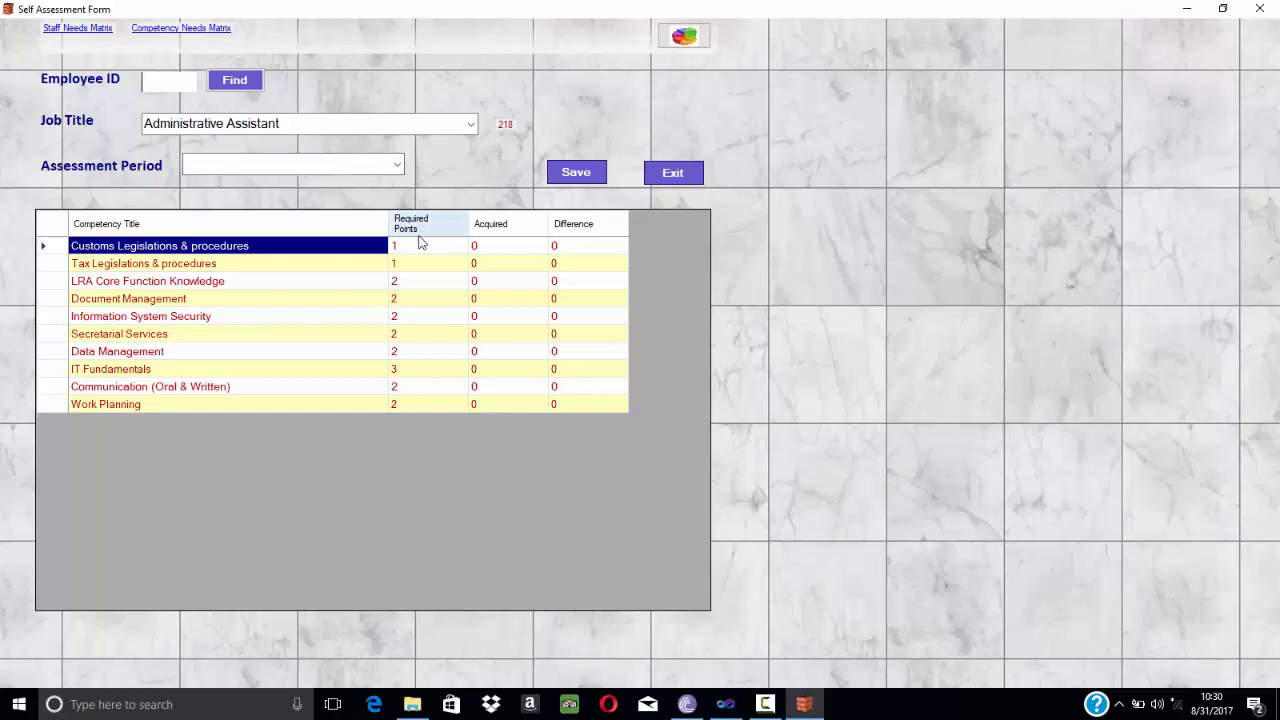
{"action": "type", "text": "550"}
{"action": "left_click", "coordinate": [246, 82]}
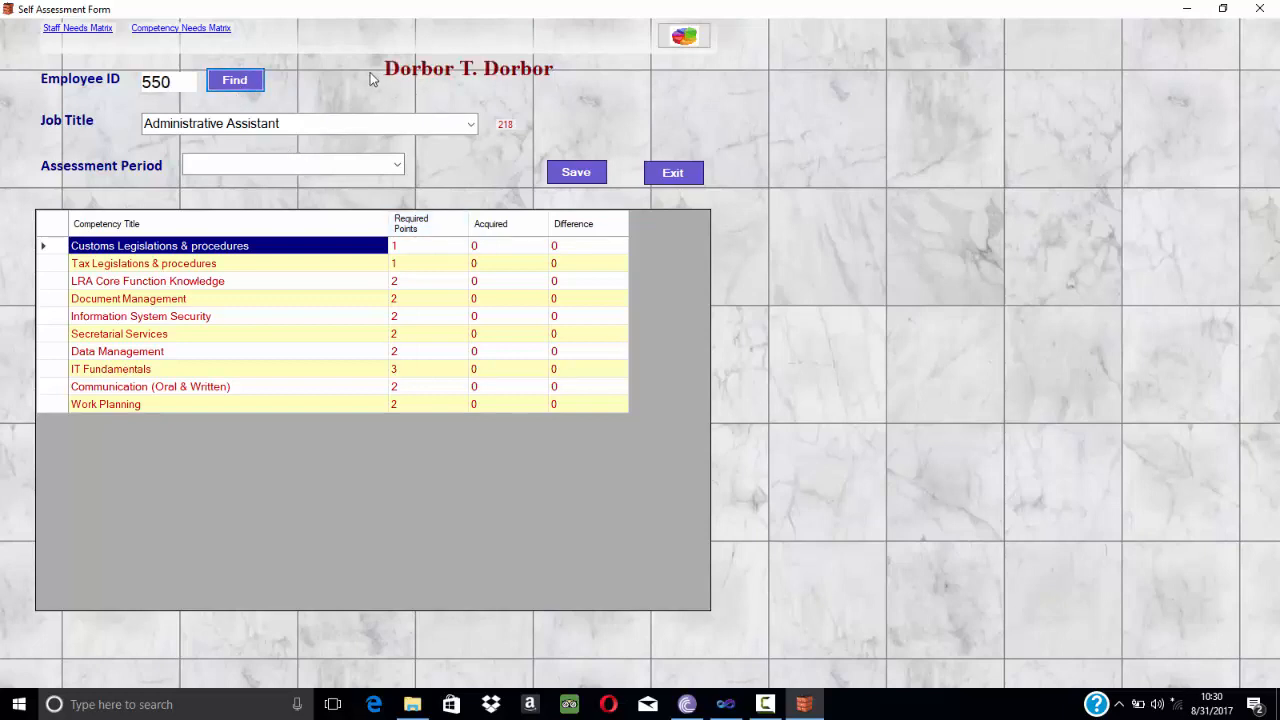
Set the job title to Auditor.
{"action": "left_click", "coordinate": [470, 124]}
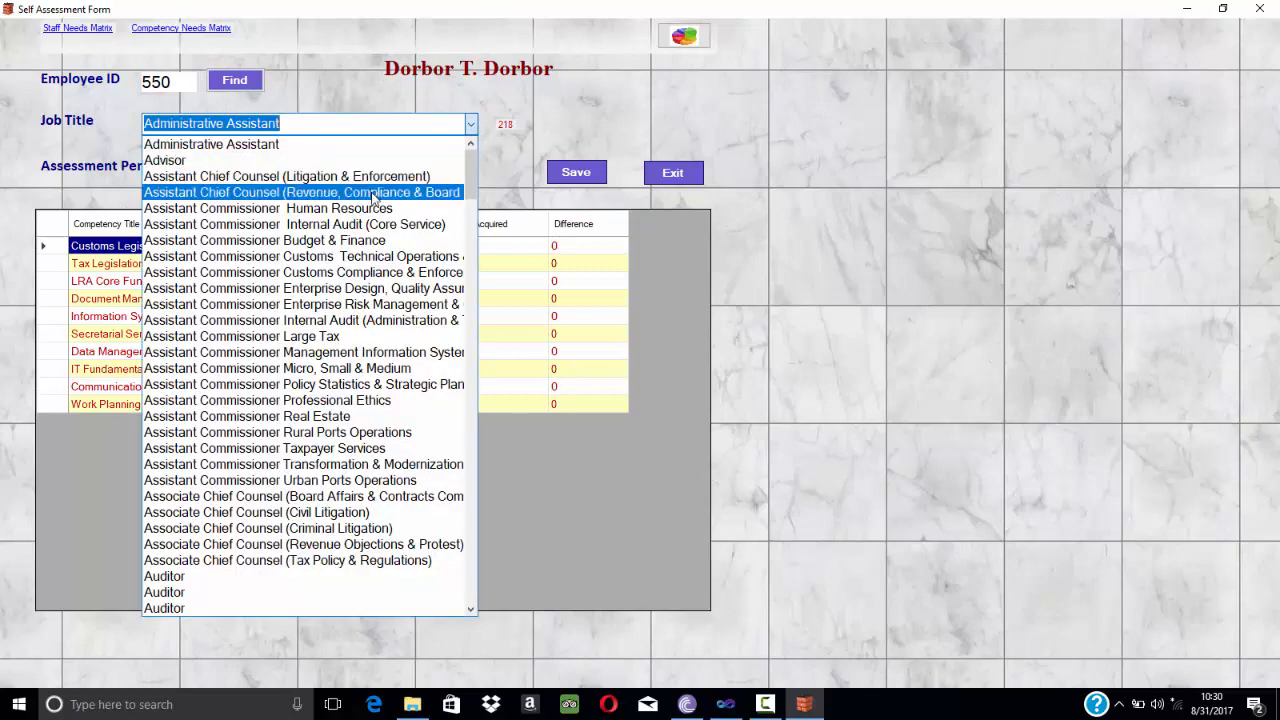
{"action": "scroll", "coordinate": [366, 230], "scroll_direction": "down", "scroll_amount": 8}
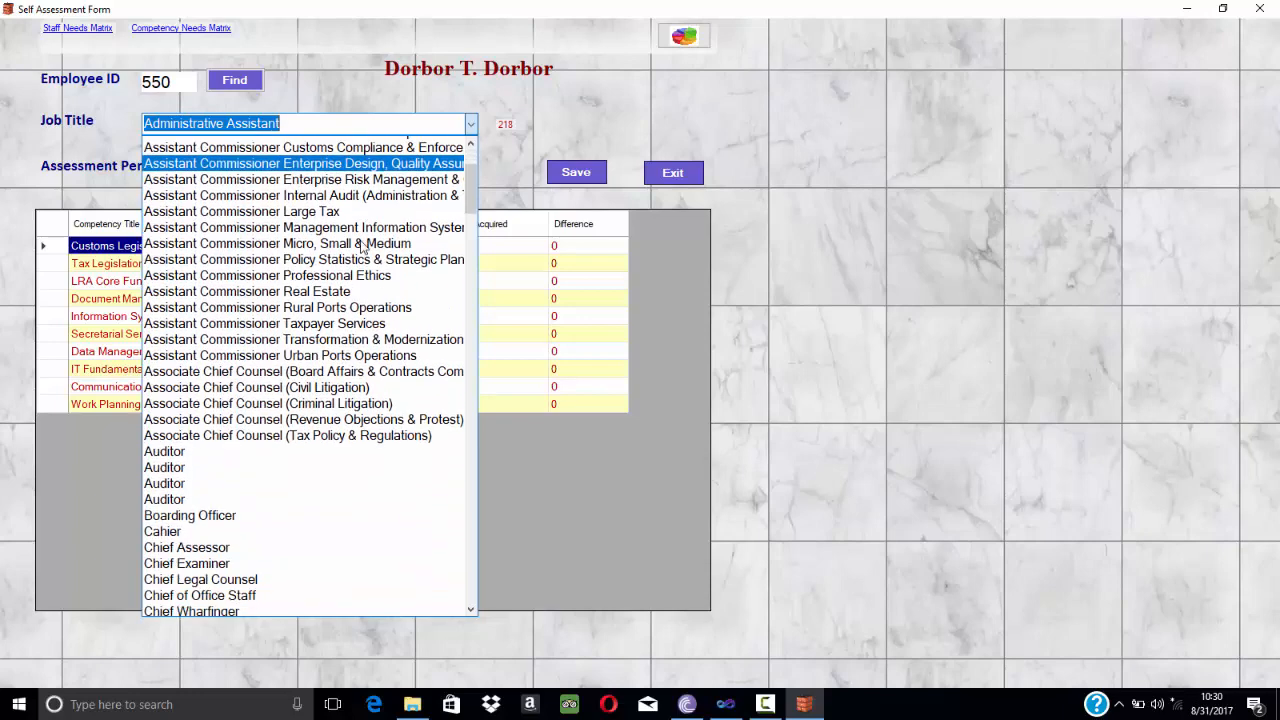
{"action": "scroll", "coordinate": [366, 252], "scroll_direction": "down", "scroll_amount": 1}
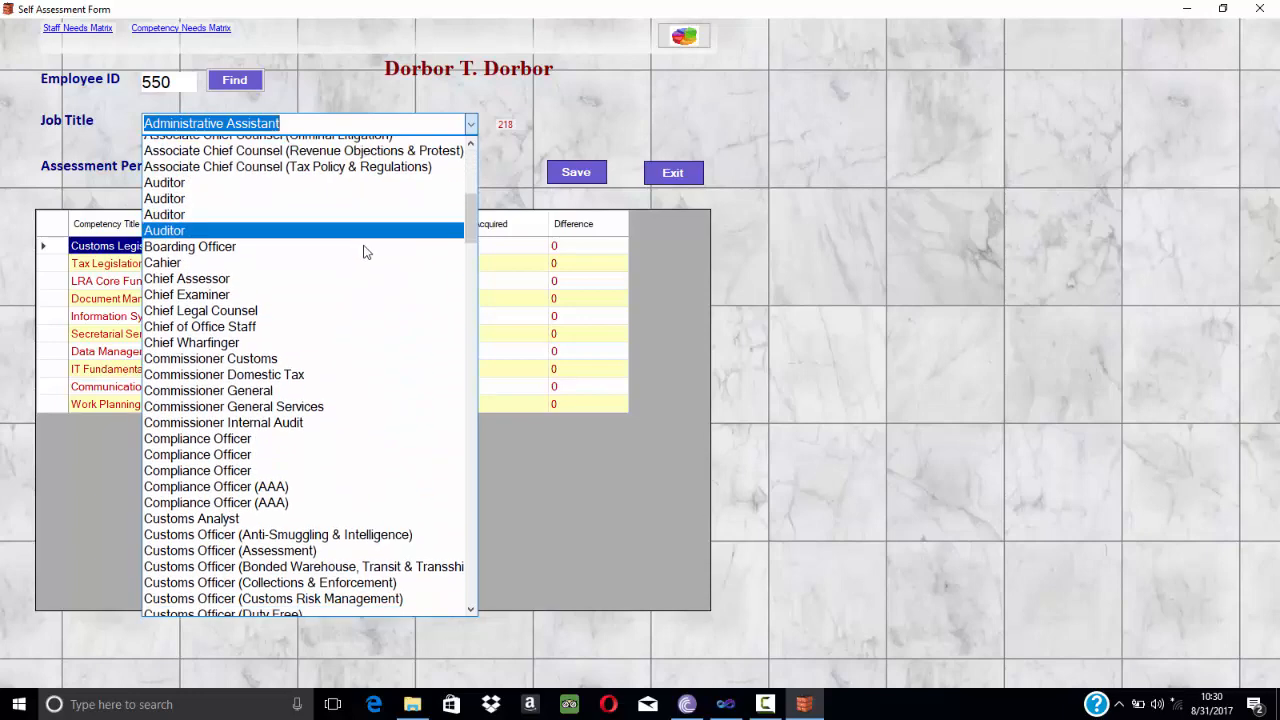
{"action": "scroll", "coordinate": [248, 203], "scroll_direction": "up", "scroll_amount": 2}
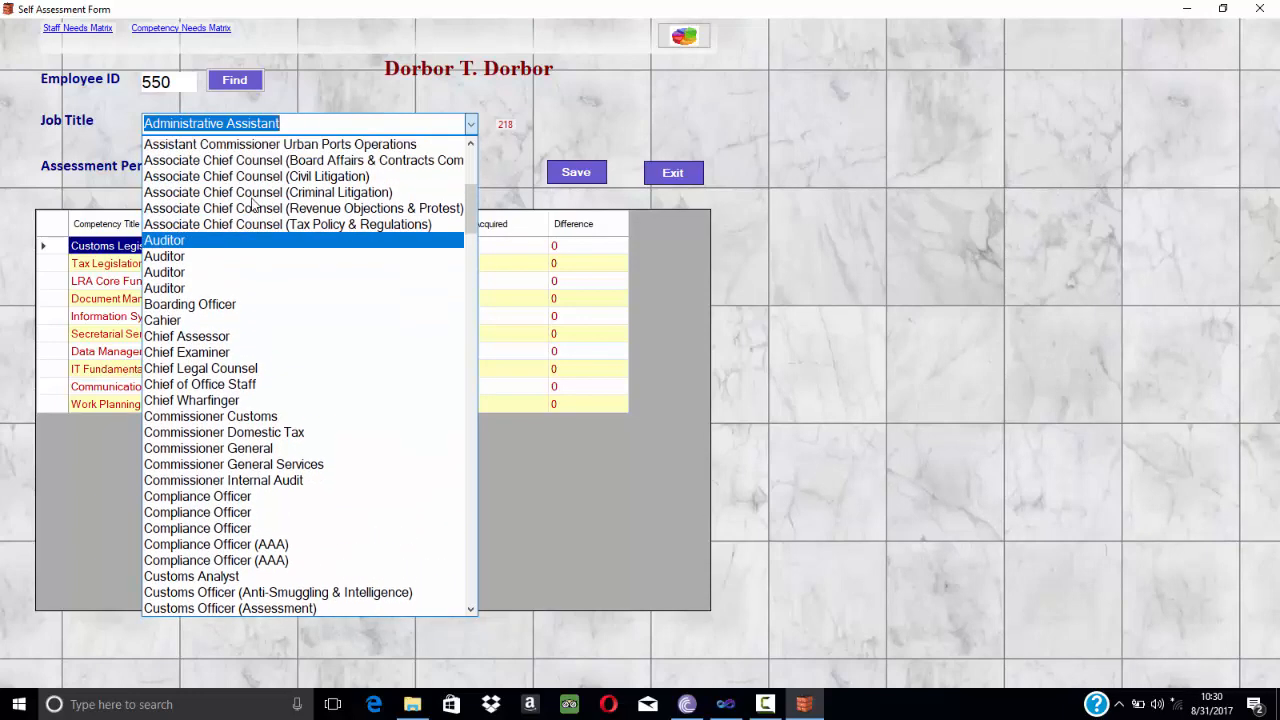
{"action": "left_click", "coordinate": [207, 257]}
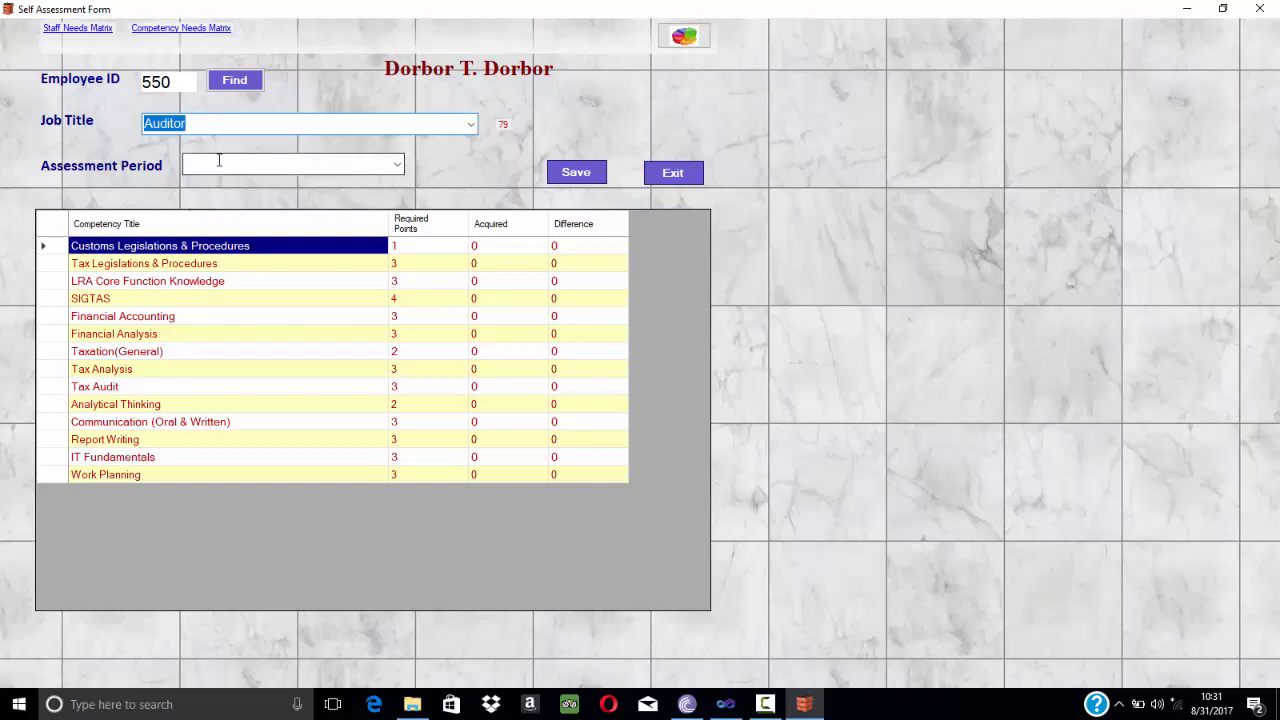
Set the assessment period to Janauary 2017 - June 2017.
{"action": "left_click", "coordinate": [397, 168]}
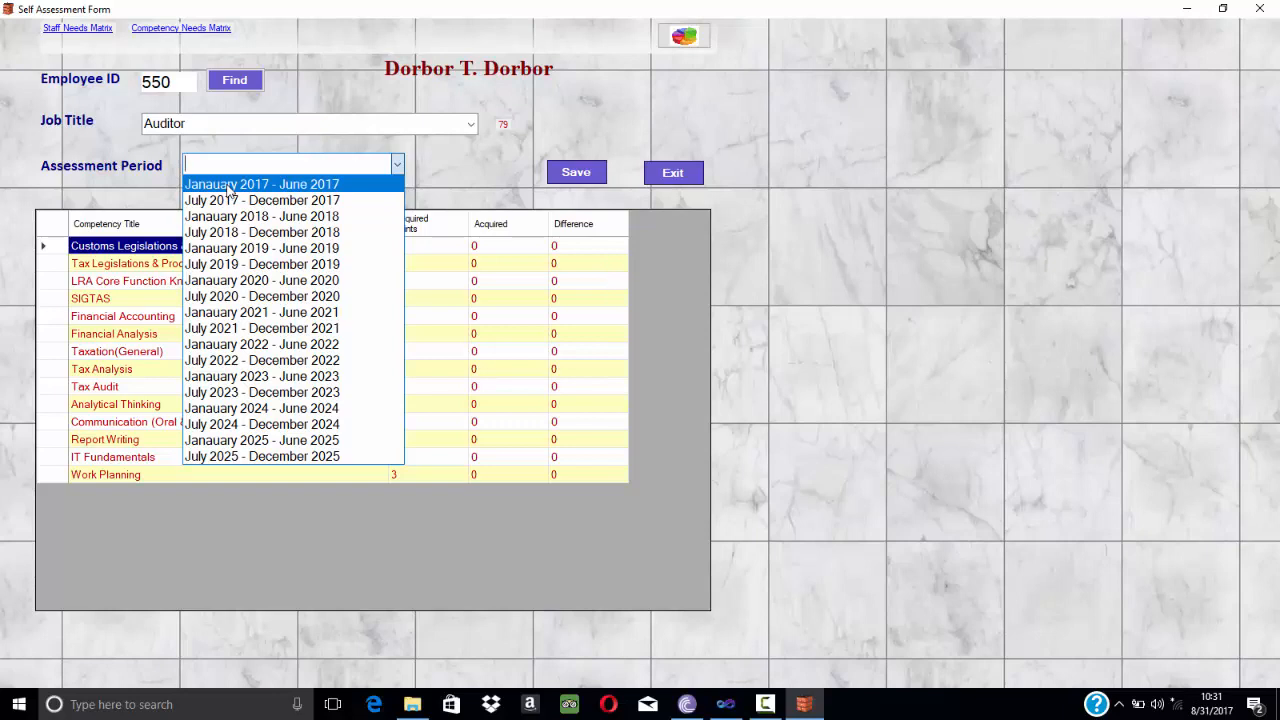
{"action": "left_click", "coordinate": [303, 186]}
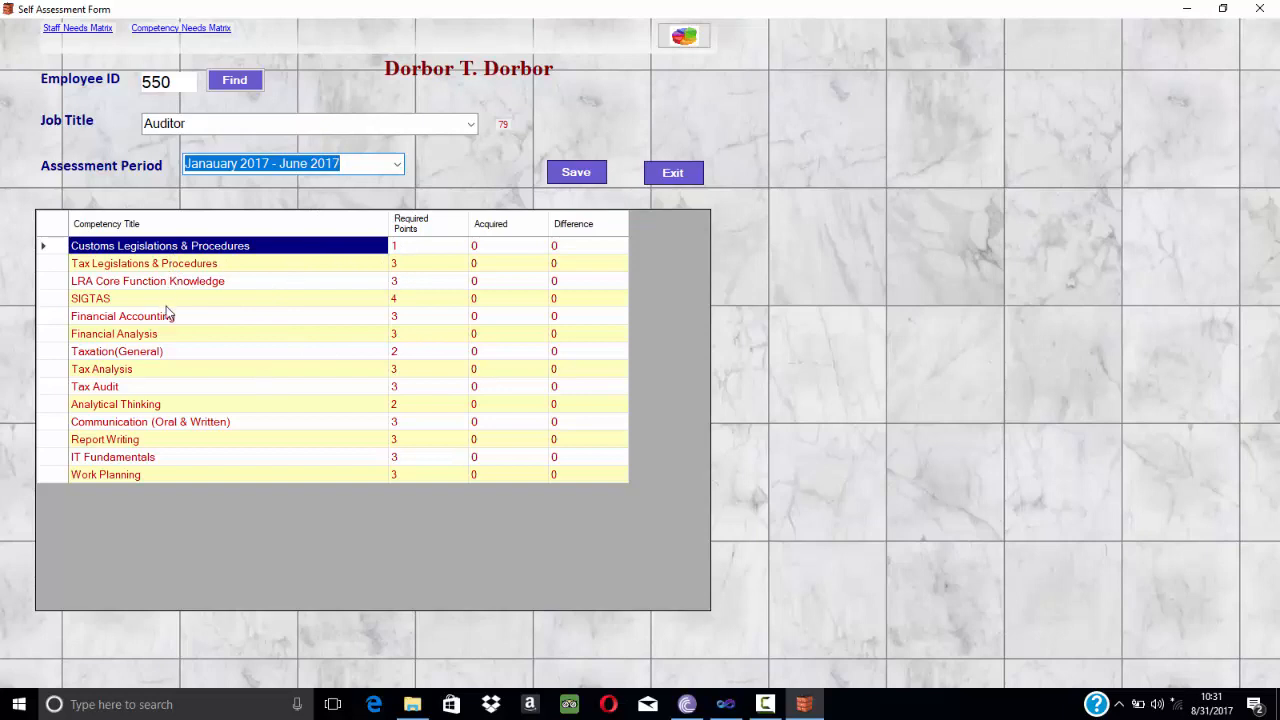
Enter acquired points of 1 for Customs Legislations & Procedures and 2 for every other competency.
{"action": "left_click", "coordinate": [495, 249]}
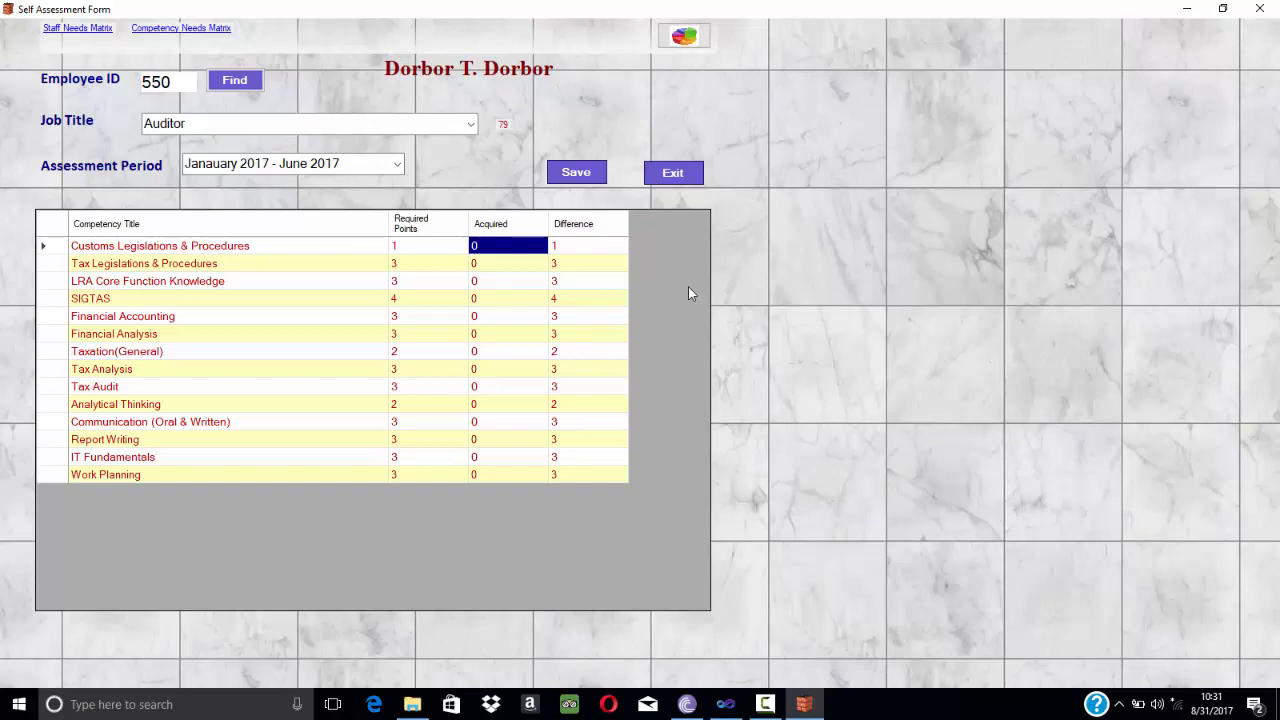
{"action": "type", "text": "1"}
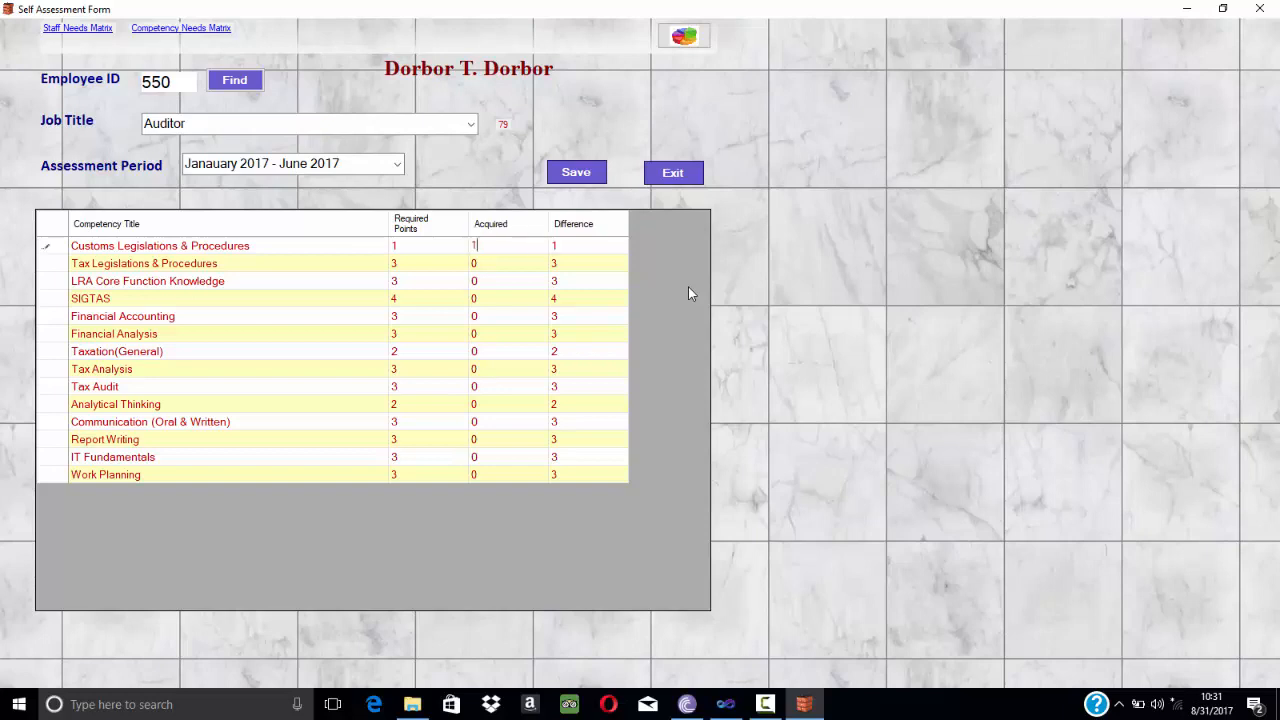
{"action": "left_click", "coordinate": [487, 268]}
{"action": "type", "text": "2"}
{"action": "key", "text": "Return"}
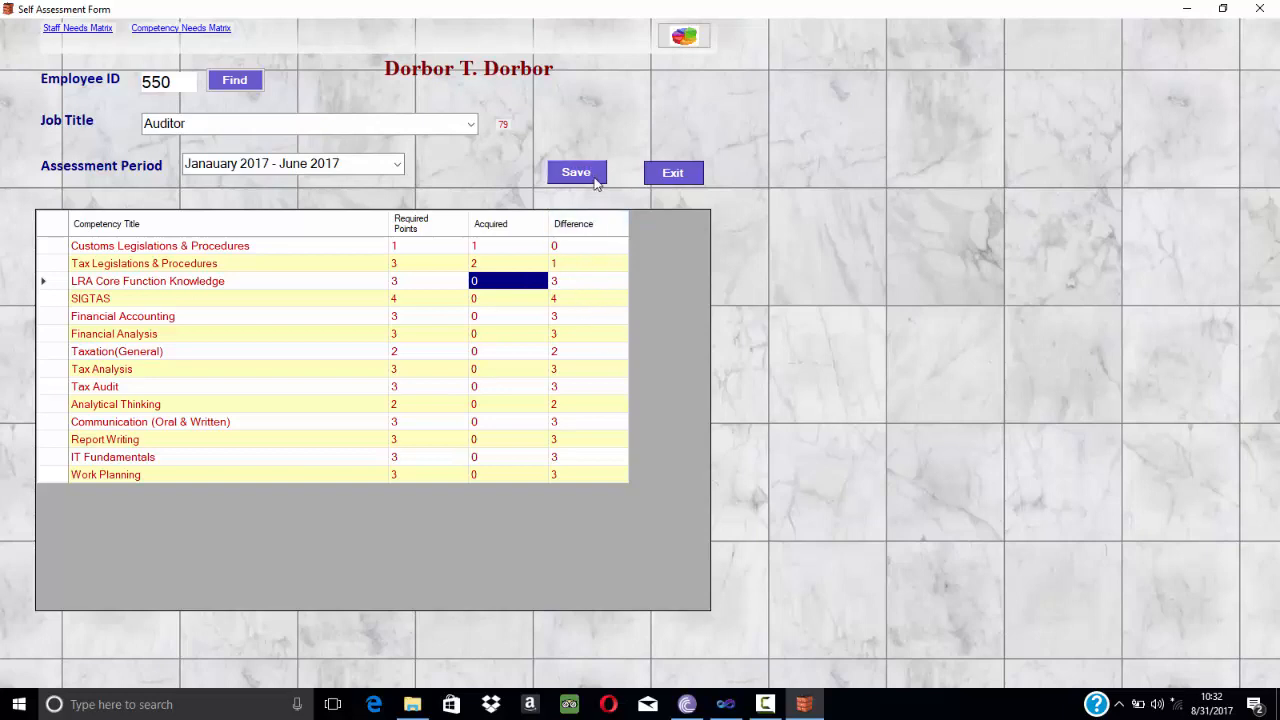
{"action": "type", "text": "2"}
{"action": "key", "text": "Return"}
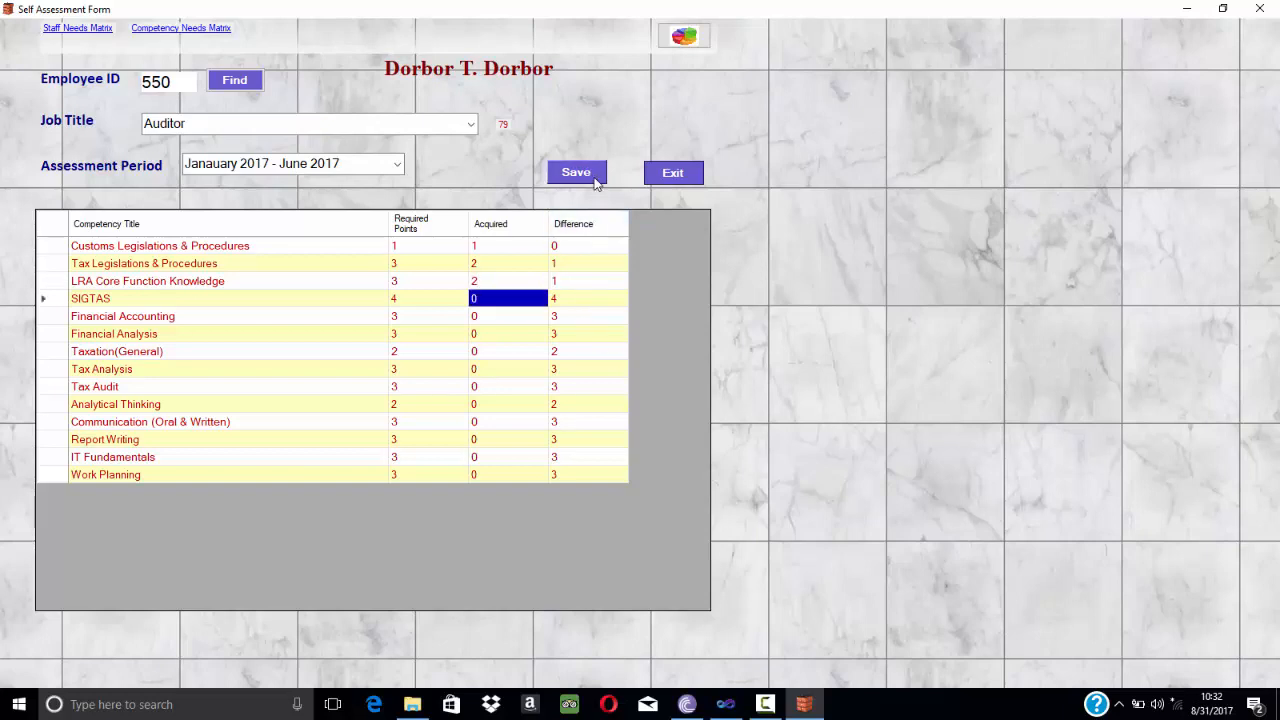
{"action": "type", "text": "2"}
{"action": "key", "text": "Return"}
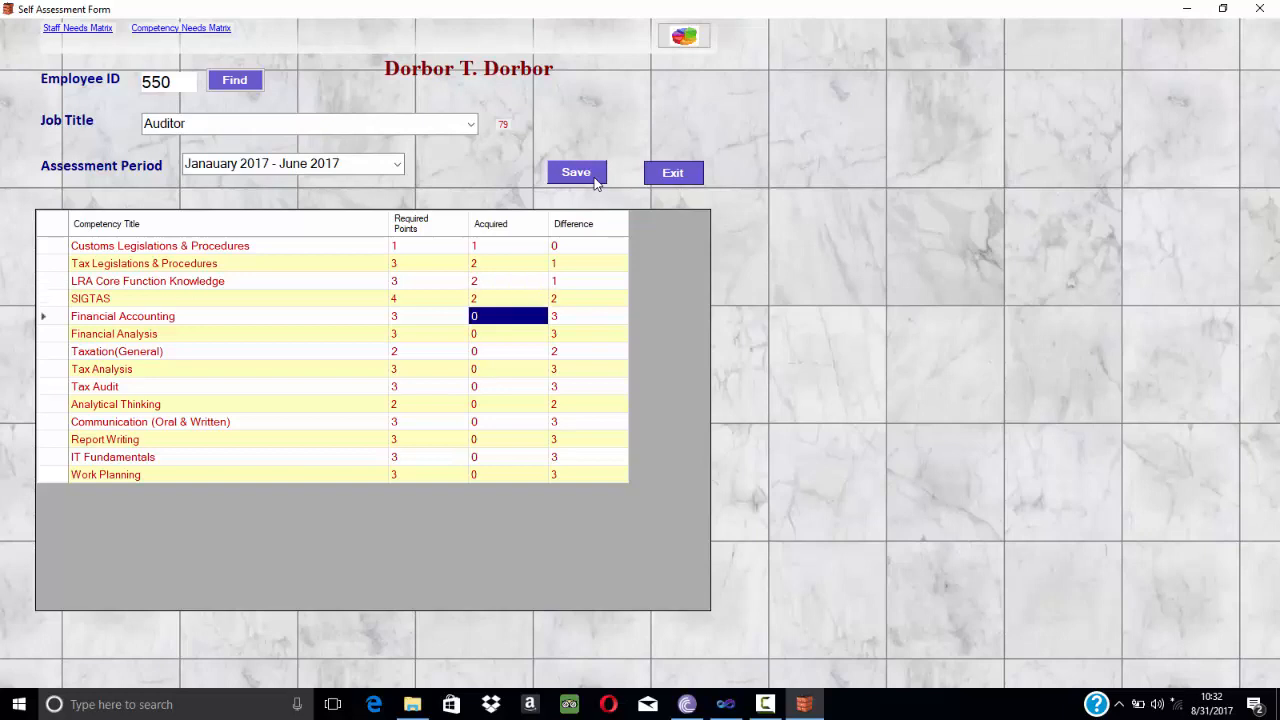
{"action": "type", "text": "2"}
{"action": "key", "text": "Return"}
{"action": "type", "text": "2"}
{"action": "key", "text": "Return"}
{"action": "type", "text": "2"}
{"action": "key", "text": "Return"}
{"action": "type", "text": "2"}
{"action": "key", "text": "Return"}
{"action": "type", "text": "2"}
{"action": "key", "text": "Return"}
{"action": "type", "text": "2"}
{"action": "key", "text": "Return"}
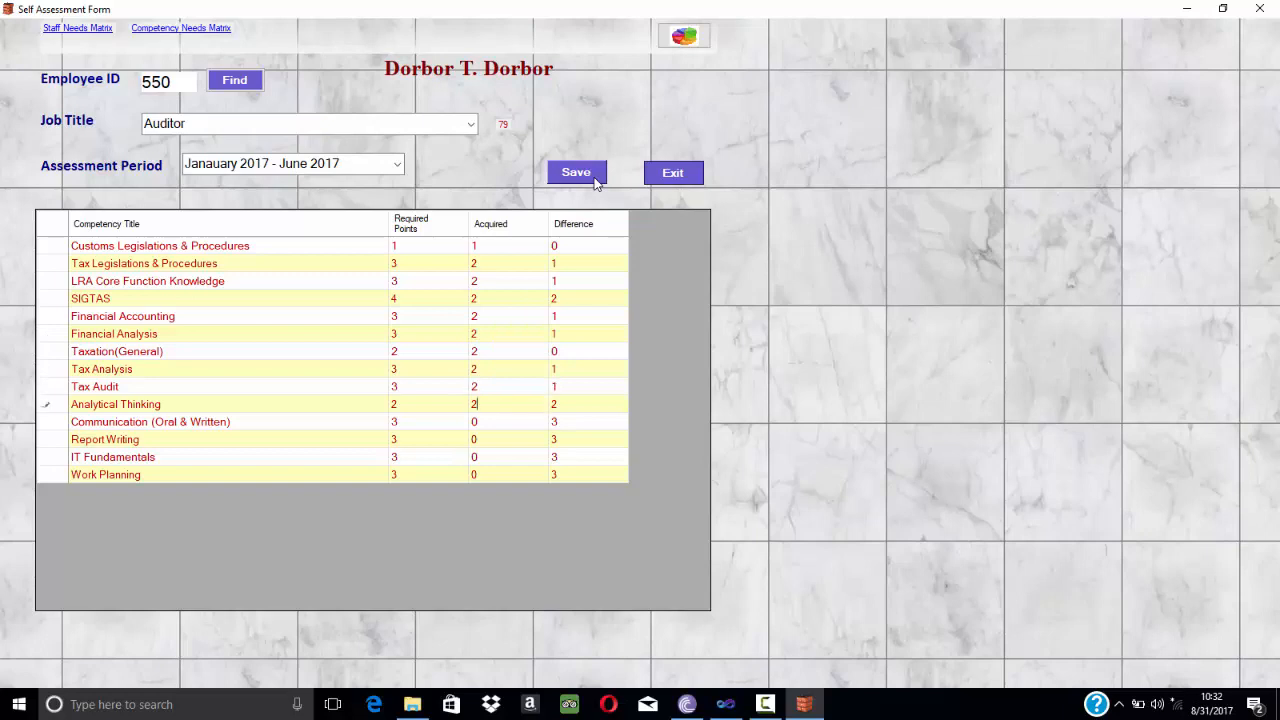
{"action": "key", "text": "2"}
{"action": "key", "text": "Return"}
{"action": "key", "text": "2"}
{"action": "key", "text": "Return"}
{"action": "key", "text": "2"}
{"action": "key", "text": "Return"}
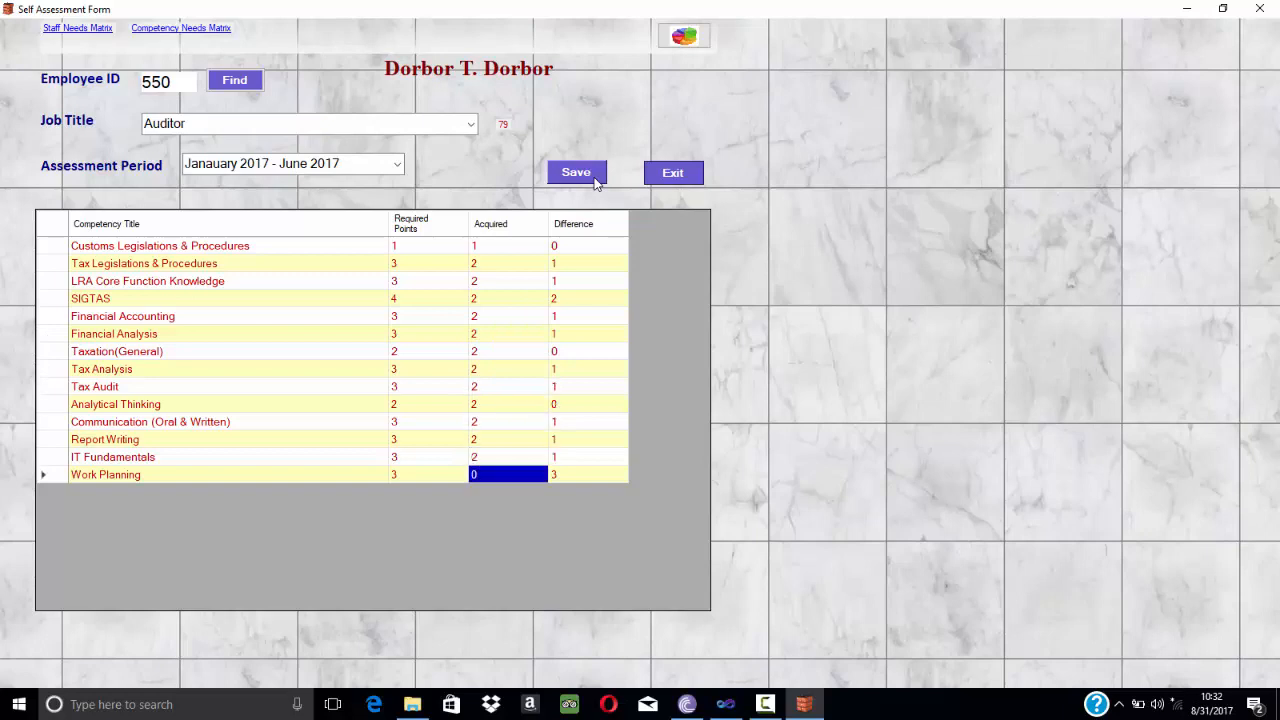
{"action": "type", "text": "2"}
{"action": "key", "text": "Tab"}
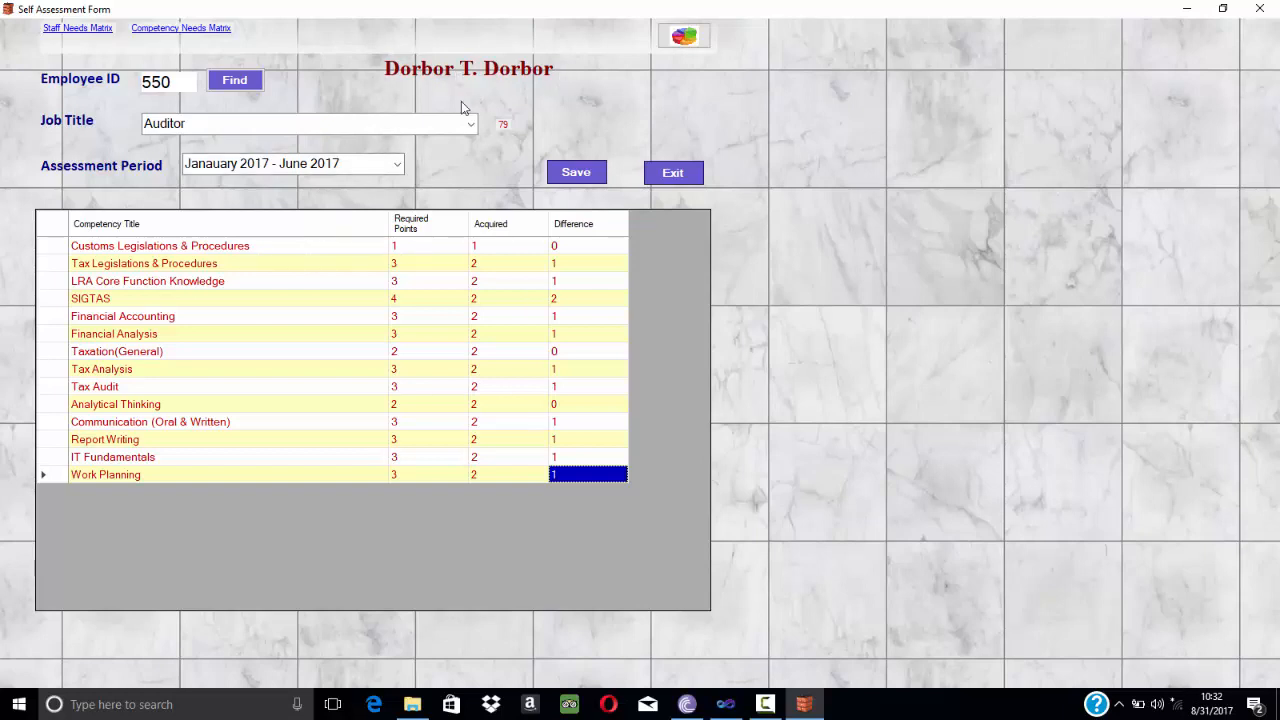
Save the assessment and confirm the save.
{"action": "left_click", "coordinate": [575, 175]}
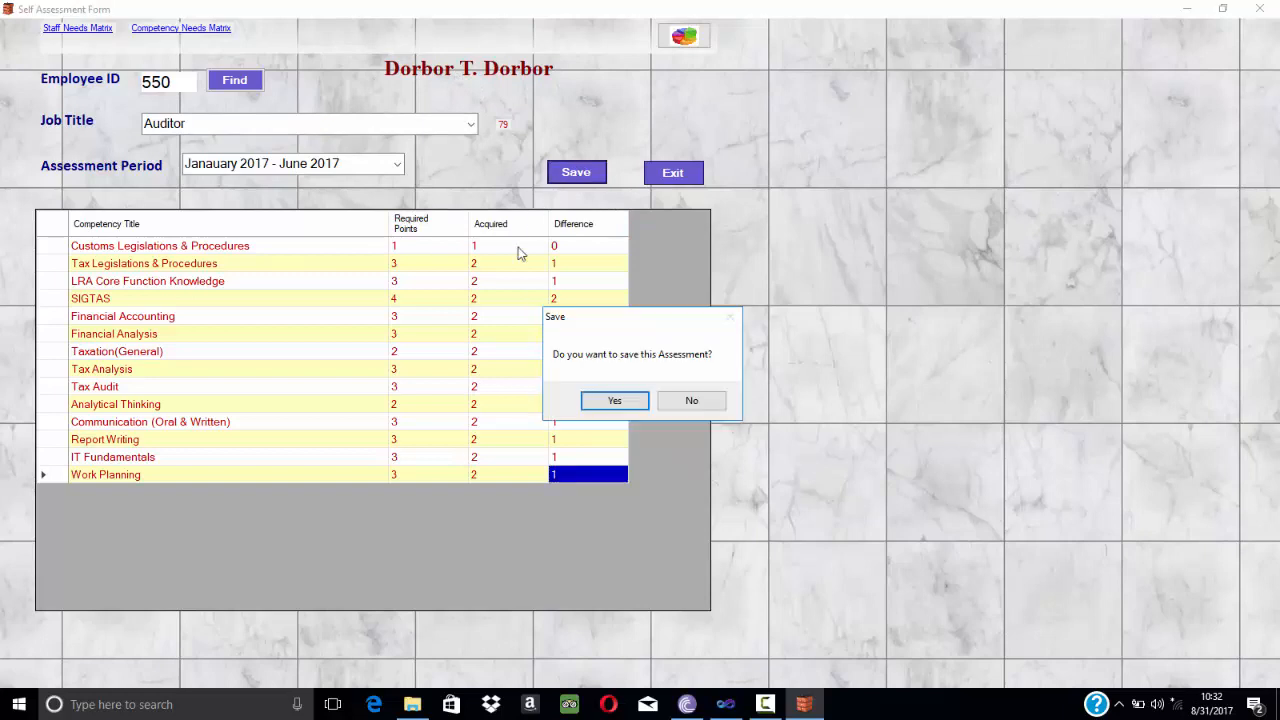
{"action": "left_click", "coordinate": [614, 401]}
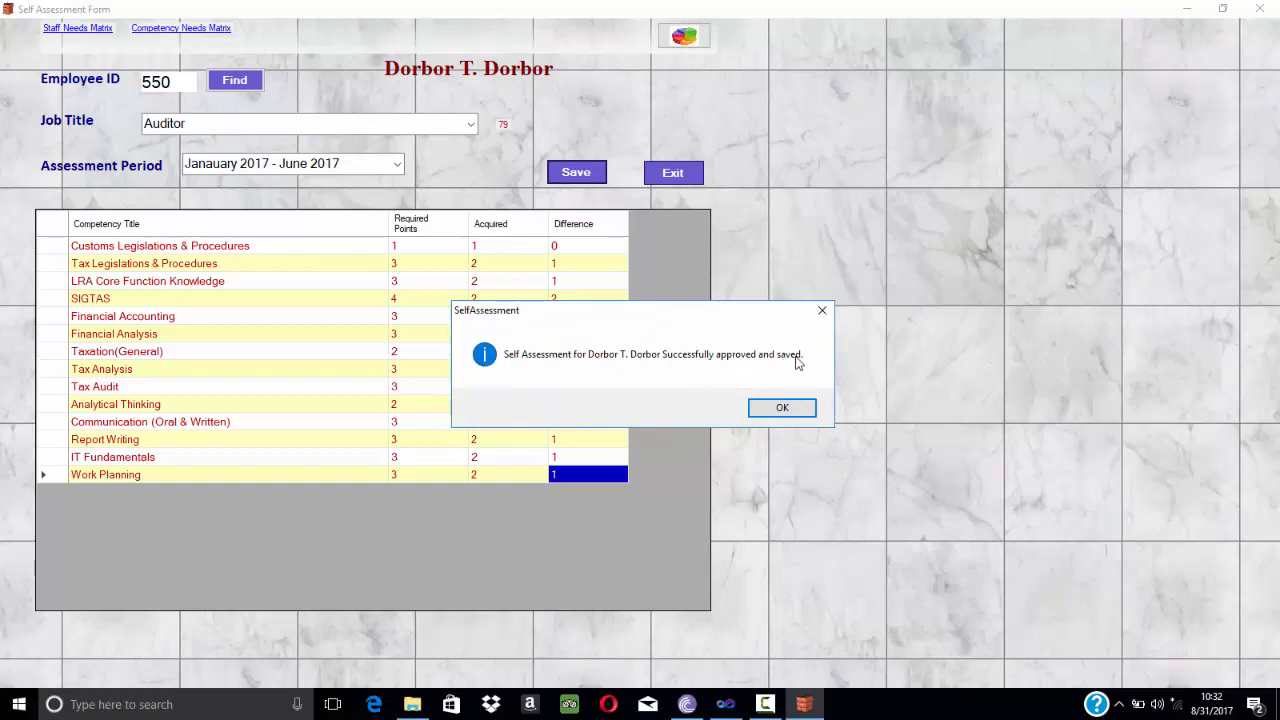
{"action": "left_click", "coordinate": [790, 409]}
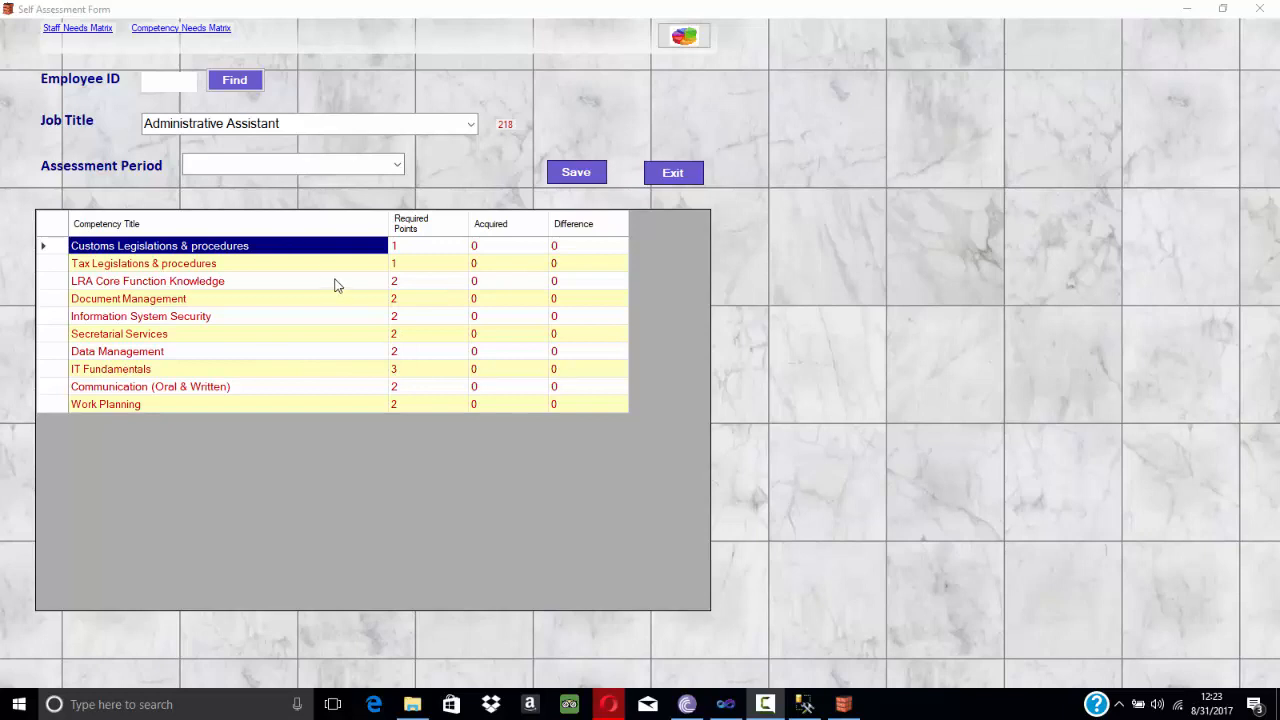
Open the Staff Needs Matrix and set its period to Janauary 2017 - June 2017.
{"action": "left_click", "coordinate": [226, 84]}
{"action": "left_click", "coordinate": [90, 30]}
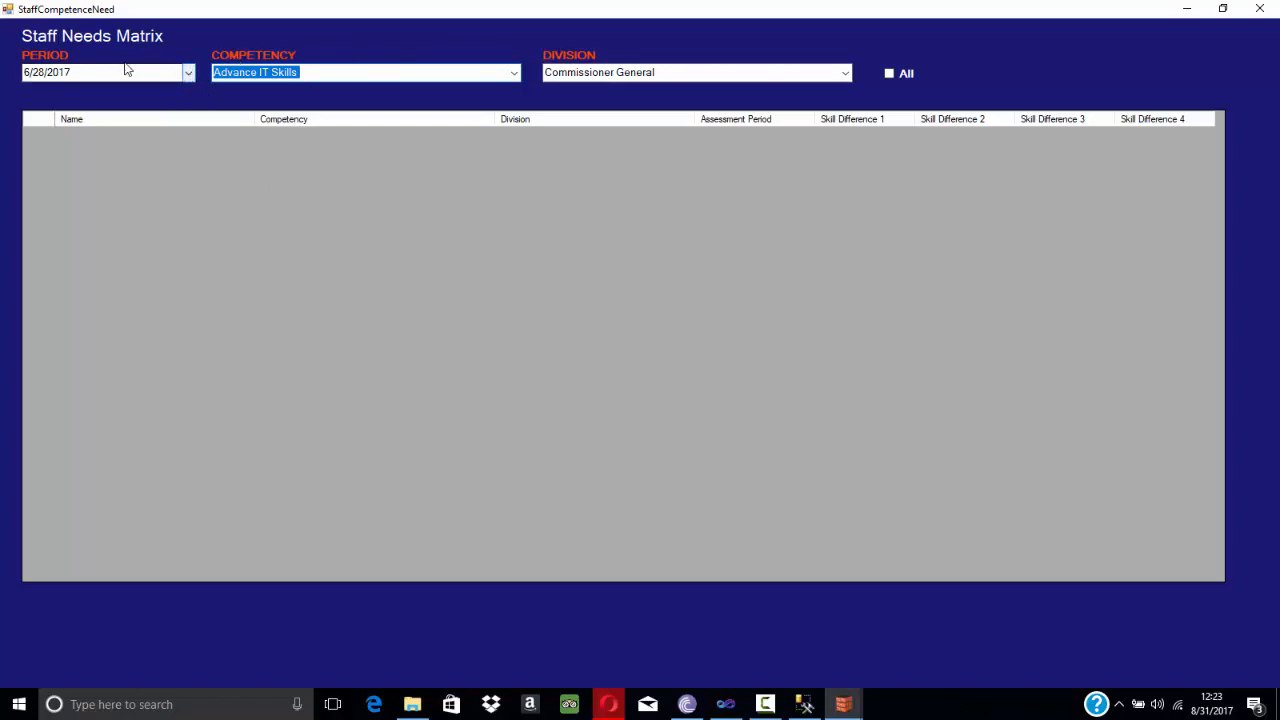
{"action": "left_click", "coordinate": [187, 74]}
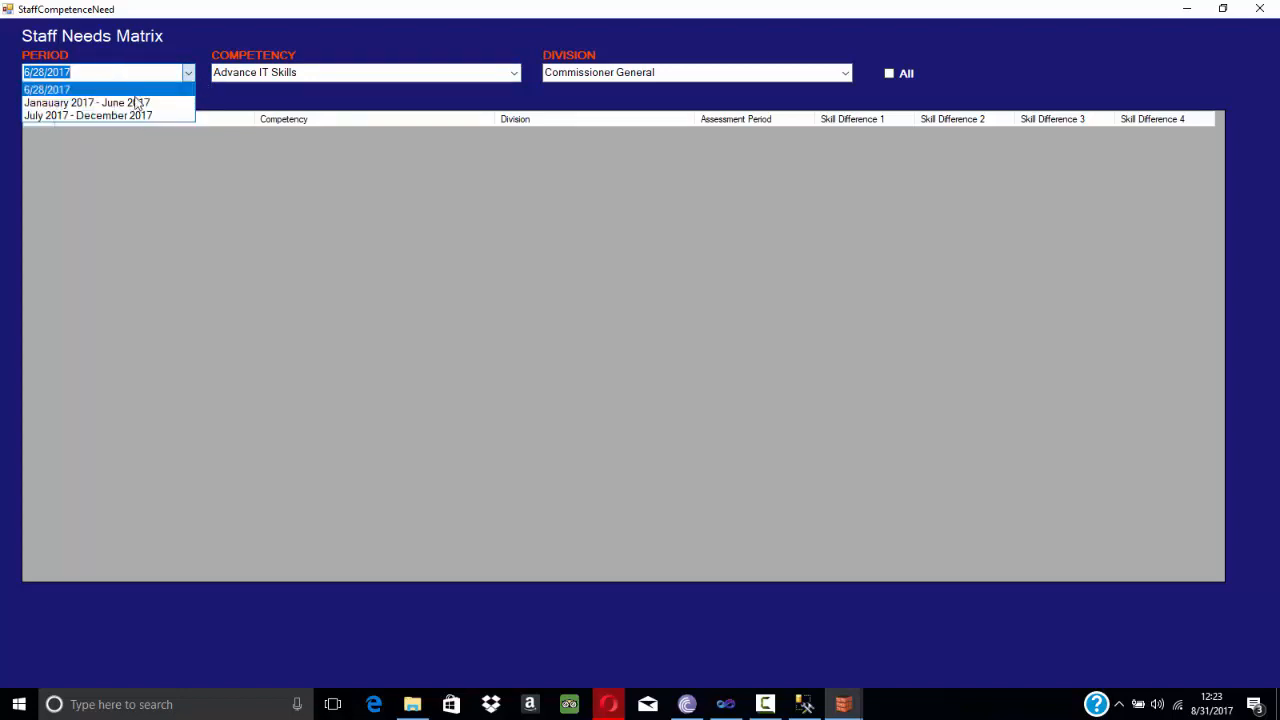
{"action": "left_click", "coordinate": [510, 77]}
{"action": "left_click", "coordinate": [513, 77]}
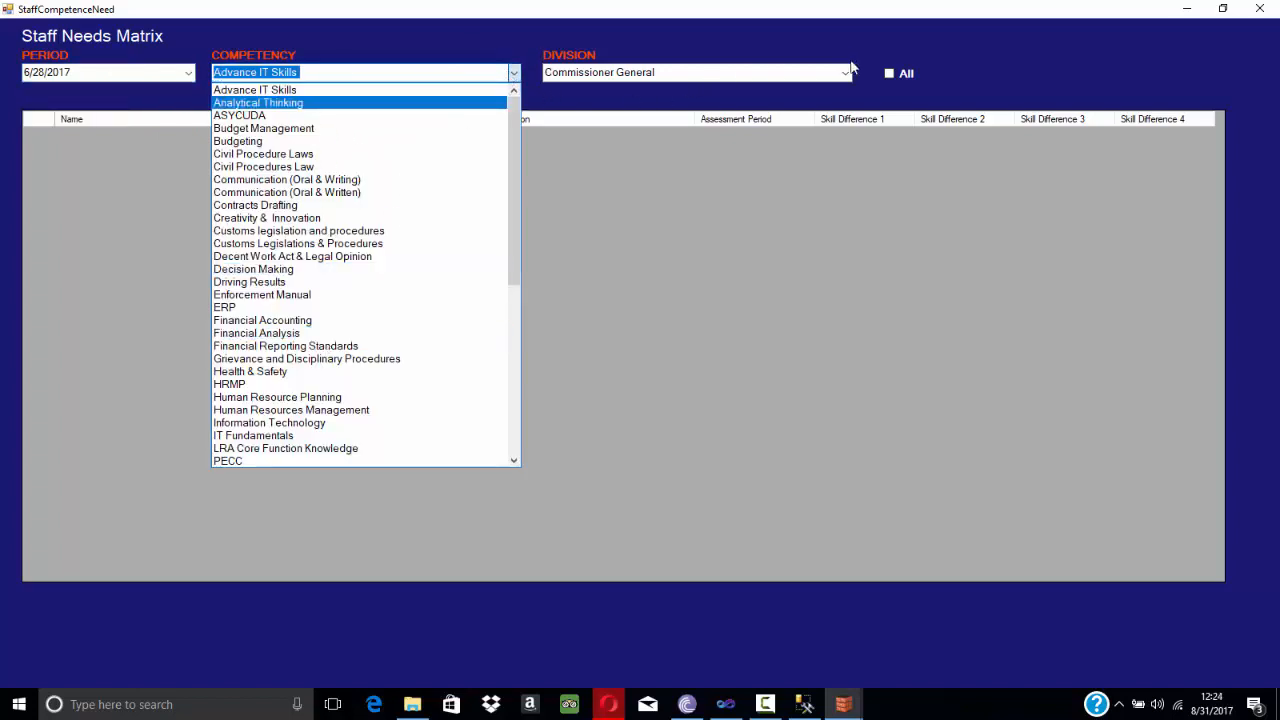
{"action": "left_click", "coordinate": [848, 68]}
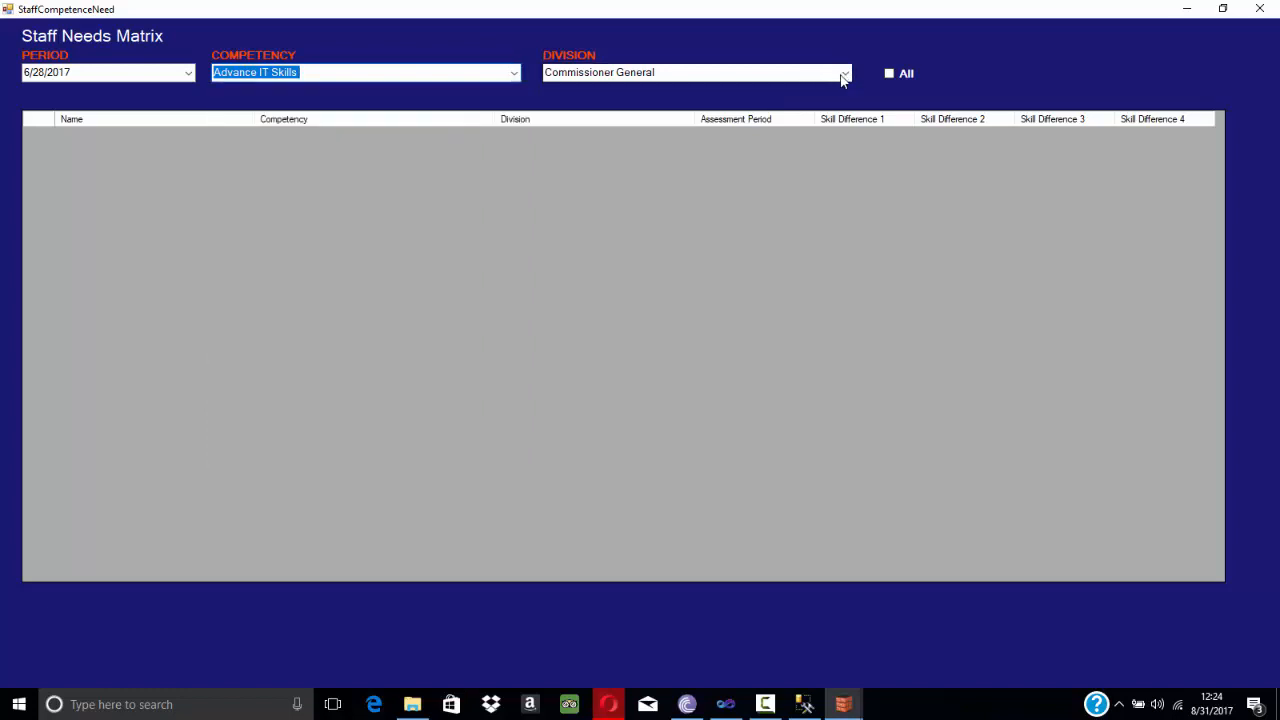
{"action": "left_click", "coordinate": [845, 75]}
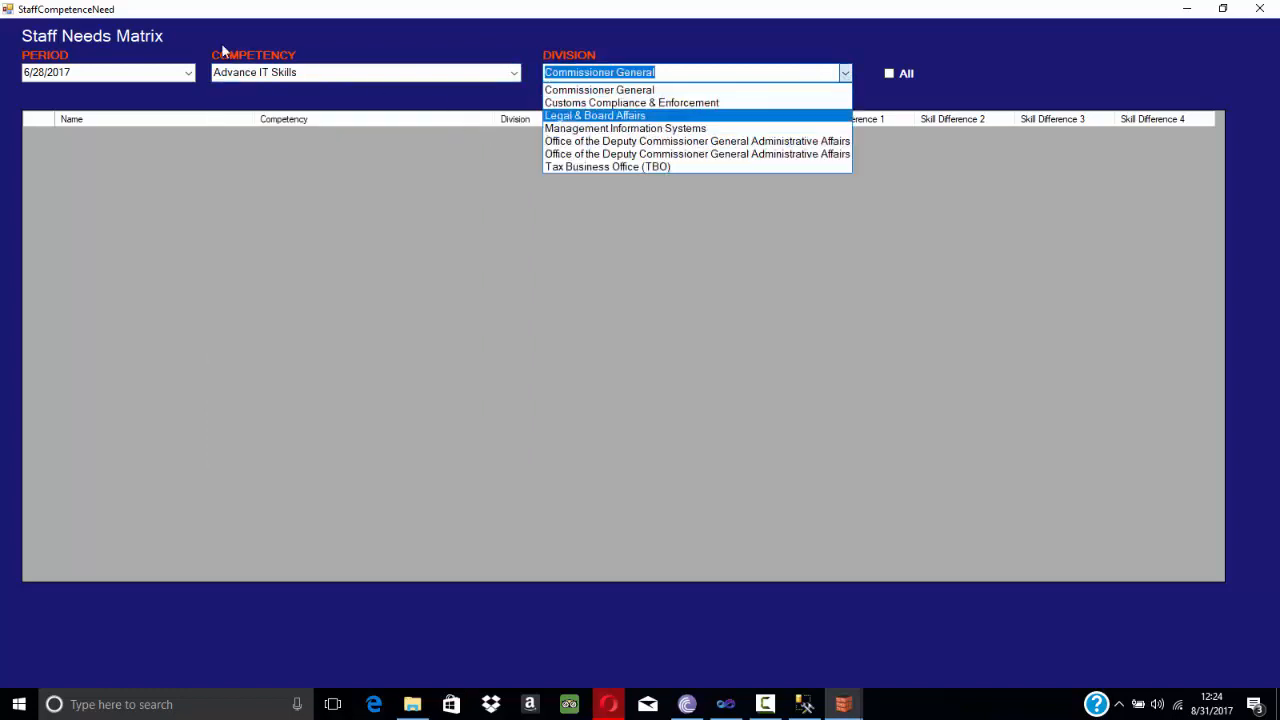
{"action": "left_click", "coordinate": [487, 50]}
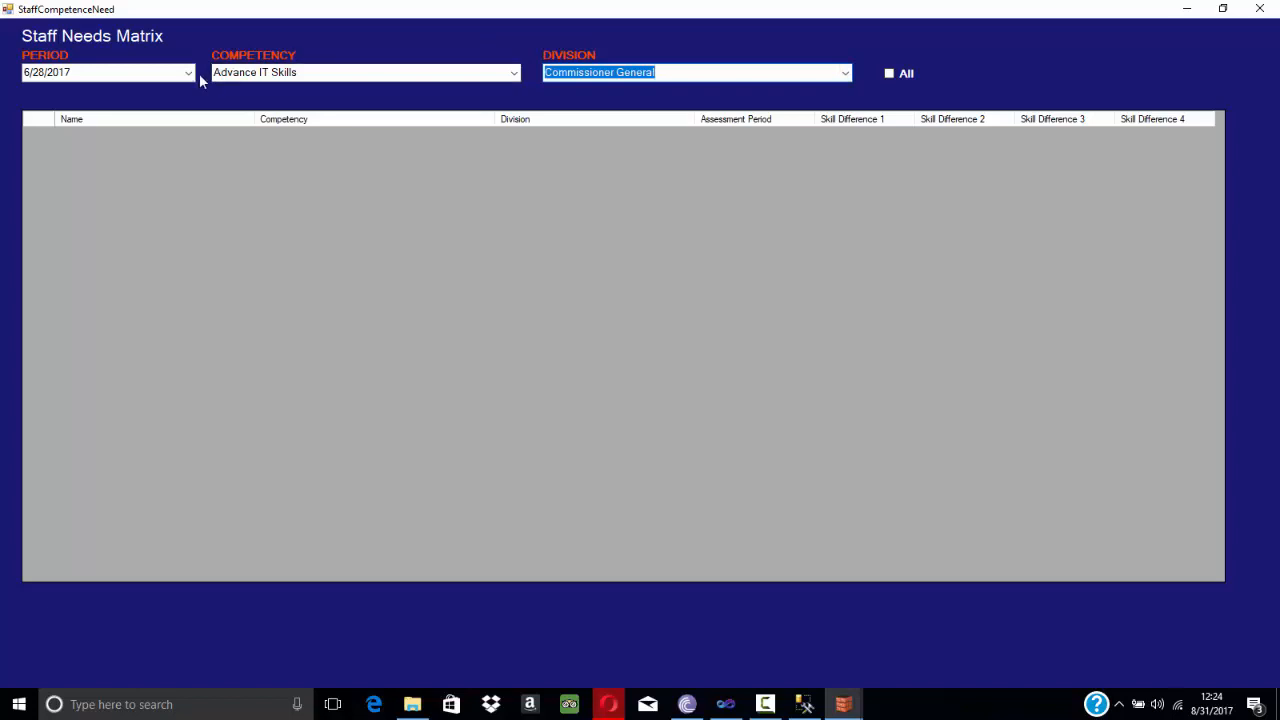
{"action": "left_click", "coordinate": [187, 74]}
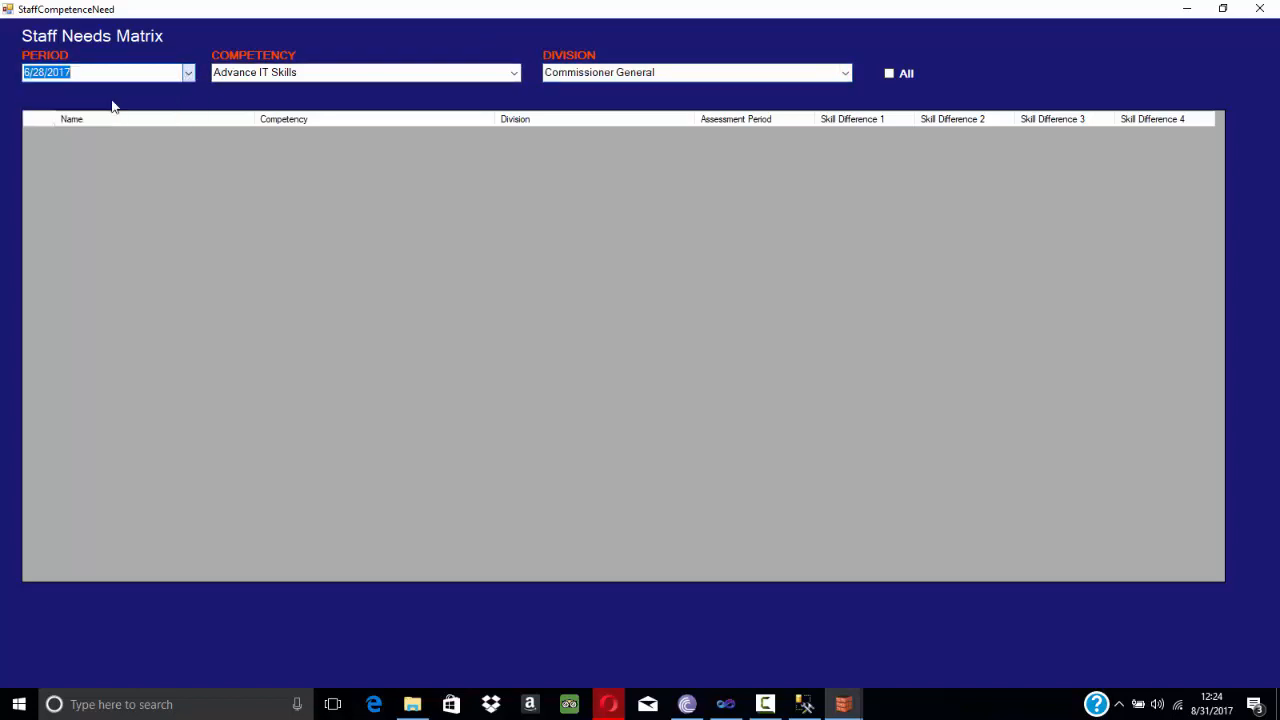
{"action": "left_click", "coordinate": [114, 103]}
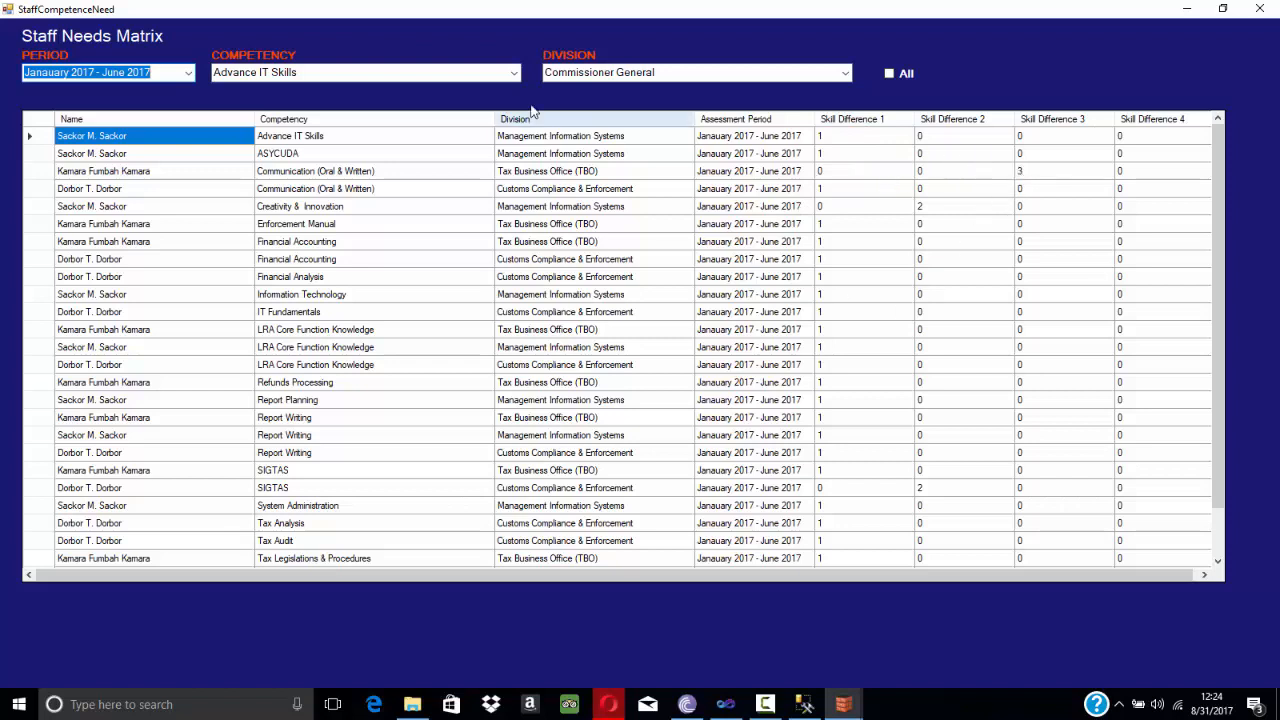
Filter the staff needs matrix by the Advance IT Skills competency, then by Communication (Oral & Written).
{"action": "left_click", "coordinate": [514, 74]}
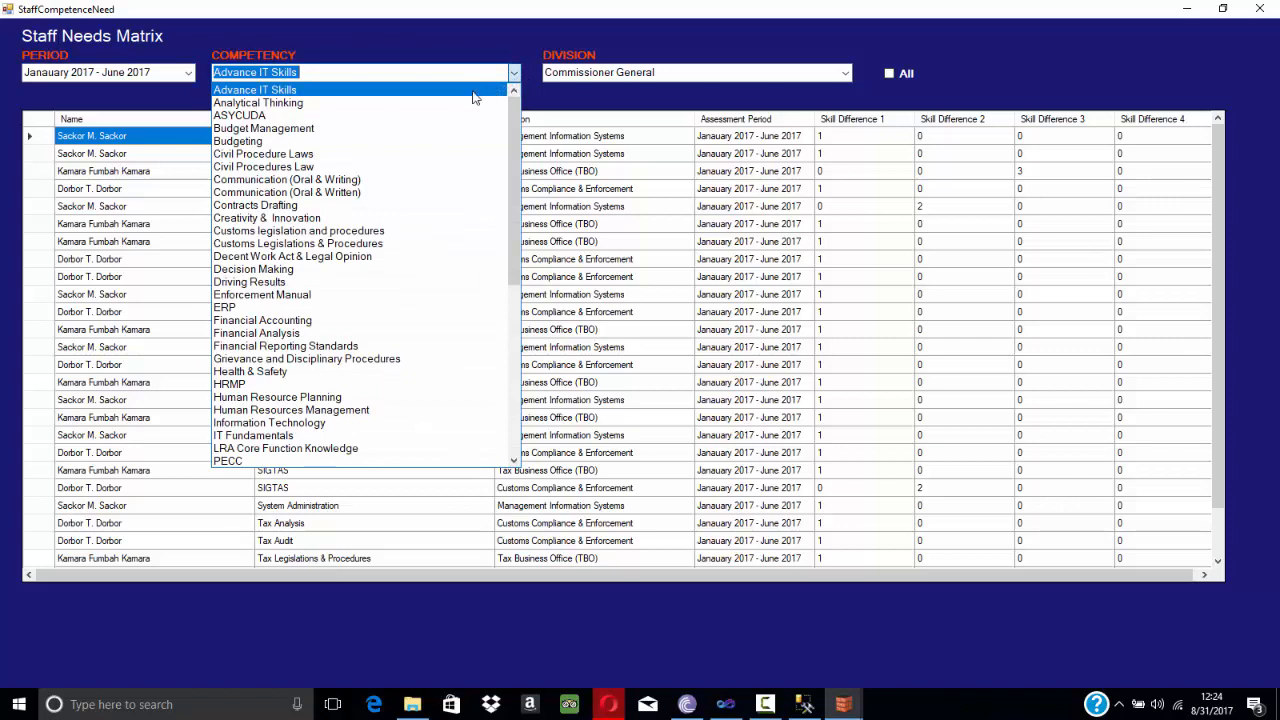
{"action": "left_click", "coordinate": [288, 91]}
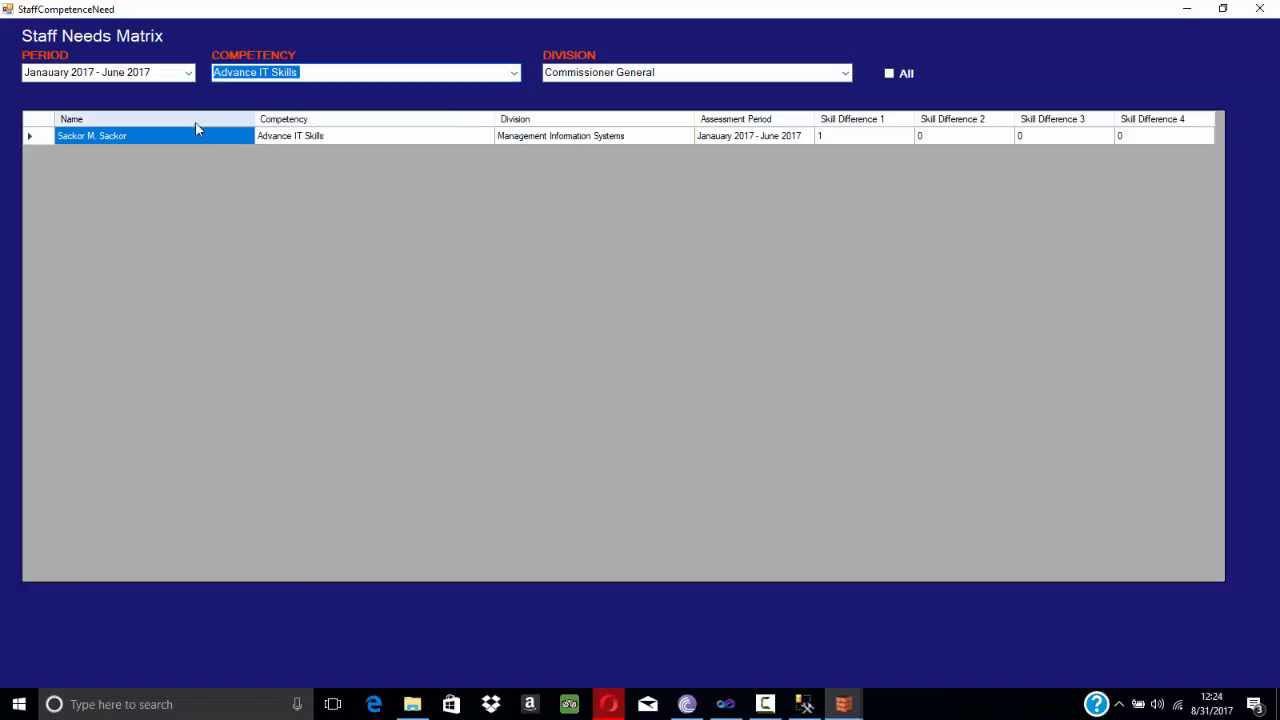
{"action": "left_click", "coordinate": [510, 77]}
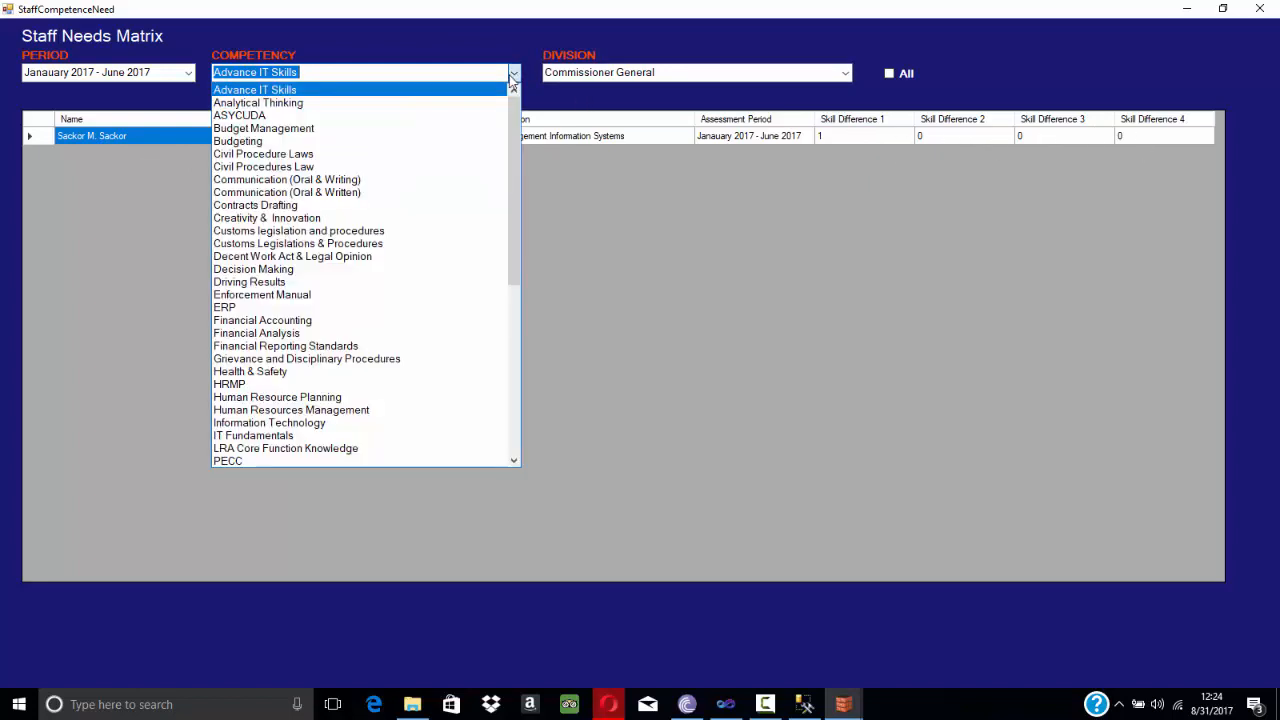
{"action": "left_click", "coordinate": [340, 194]}
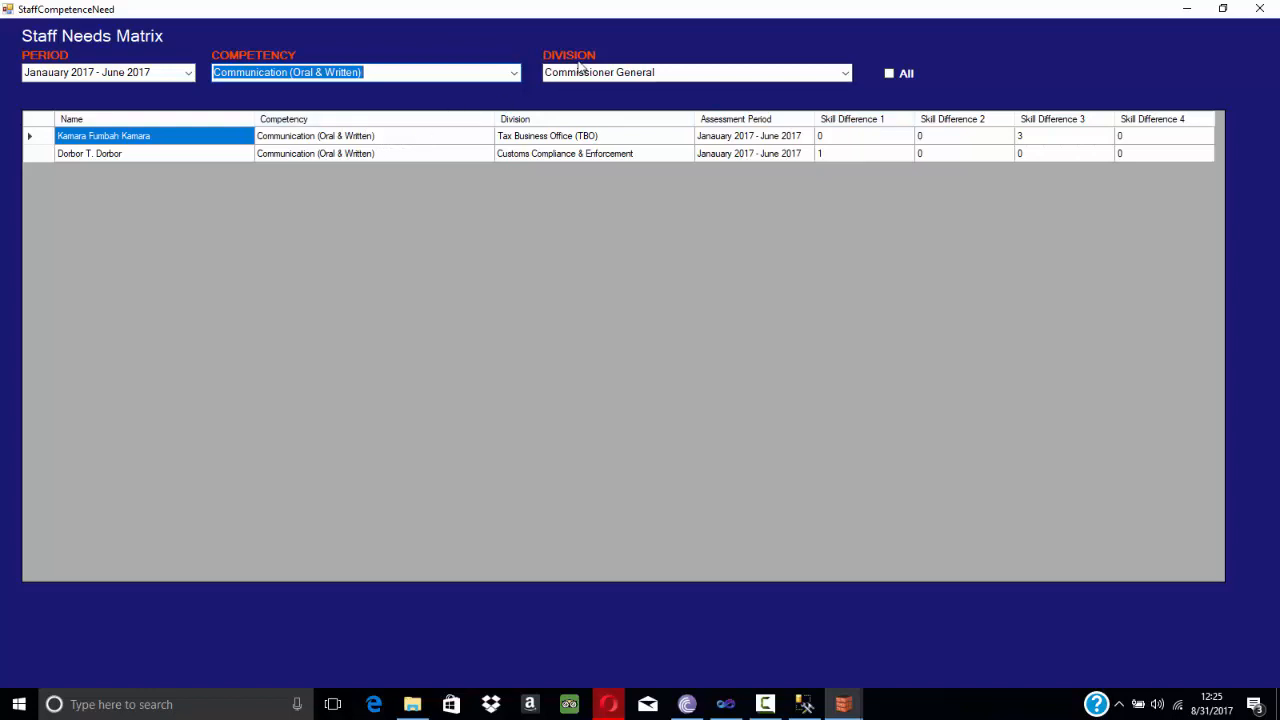
Filter the matrix to the Customs Compliance & Enforcement division and close the Staff Needs Matrix window.
{"action": "left_click", "coordinate": [844, 74]}
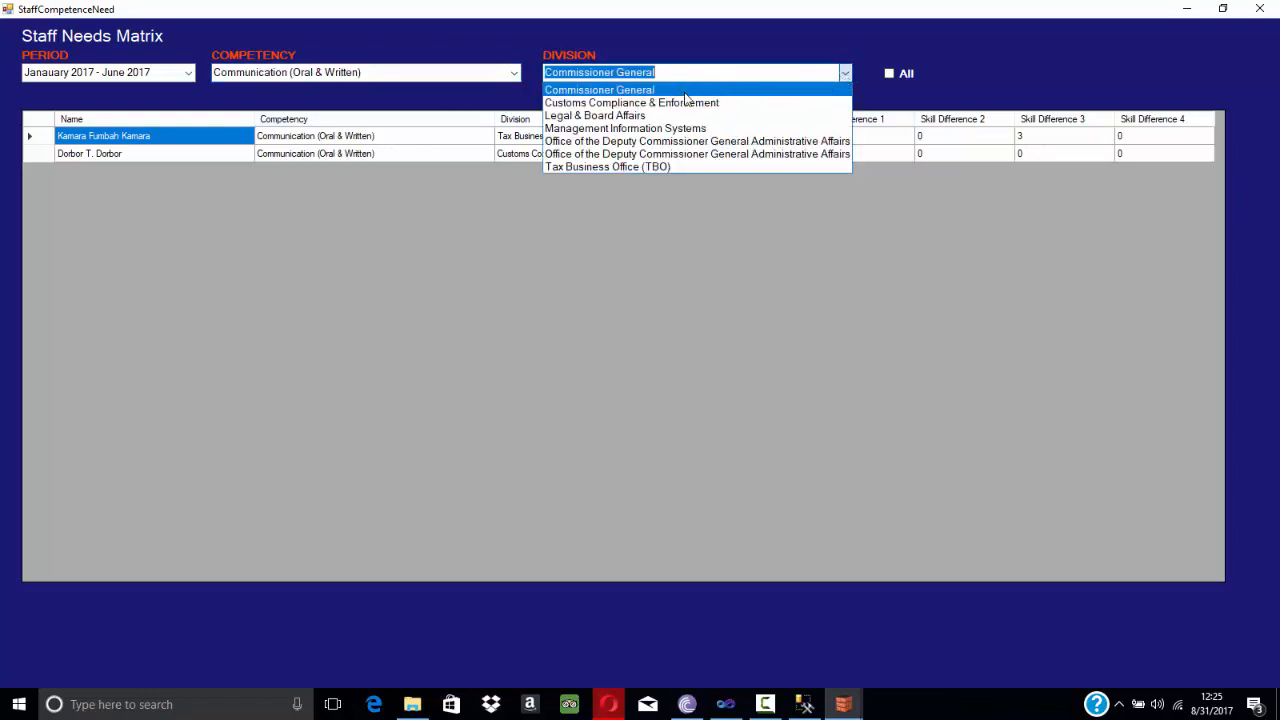
{"action": "left_click", "coordinate": [618, 104]}
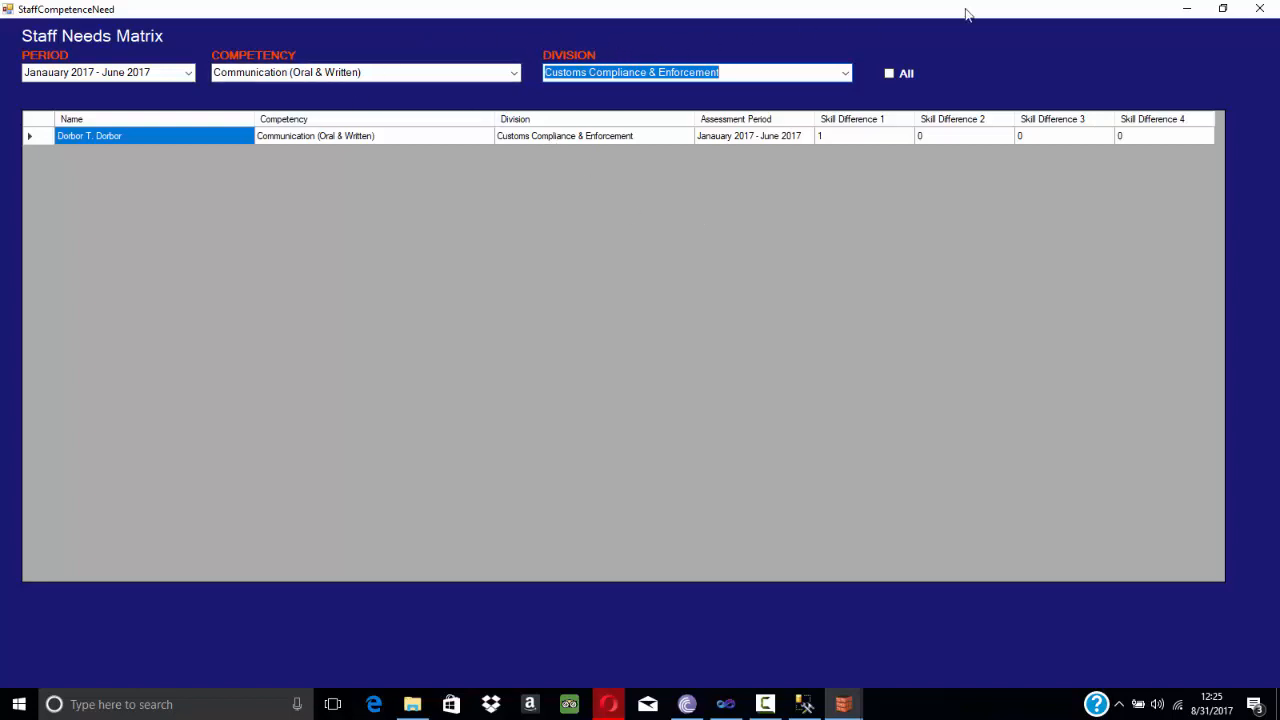
{"action": "left_click", "coordinate": [1258, 12]}
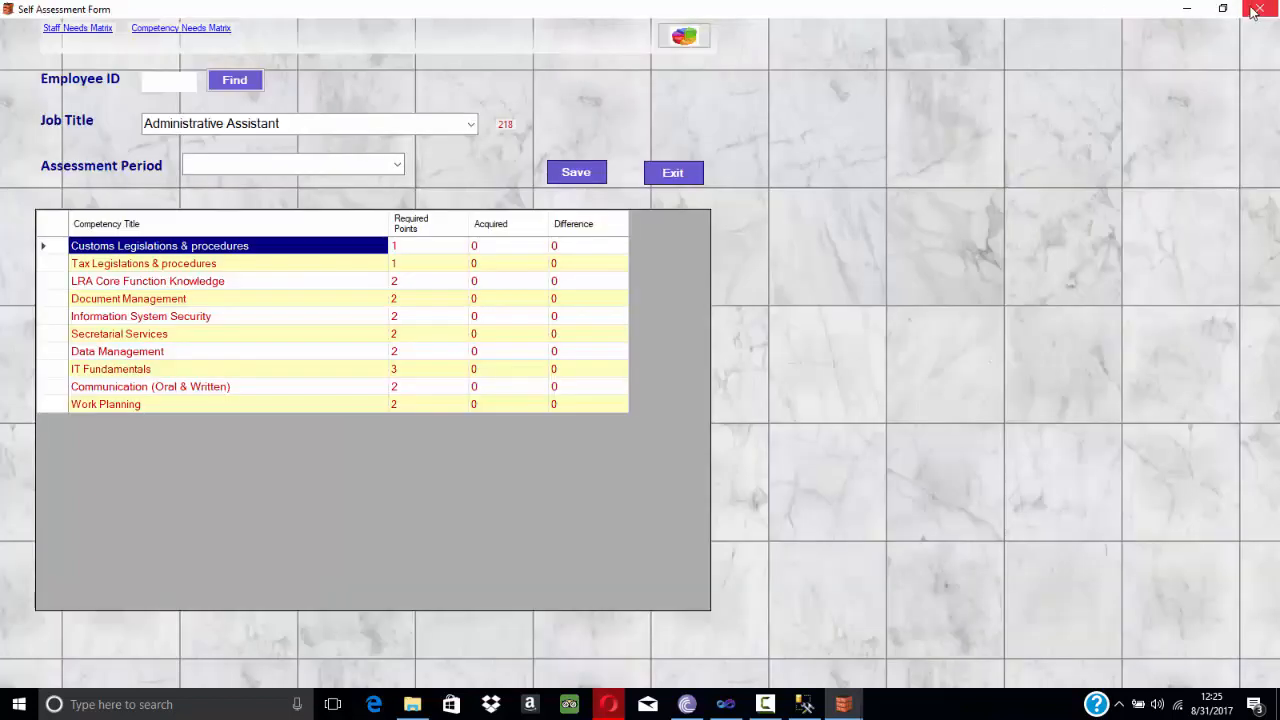
Open the Competency Needs Matrix and set its period to Janauary 2017 - June 2017.
{"action": "left_click", "coordinate": [171, 29]}
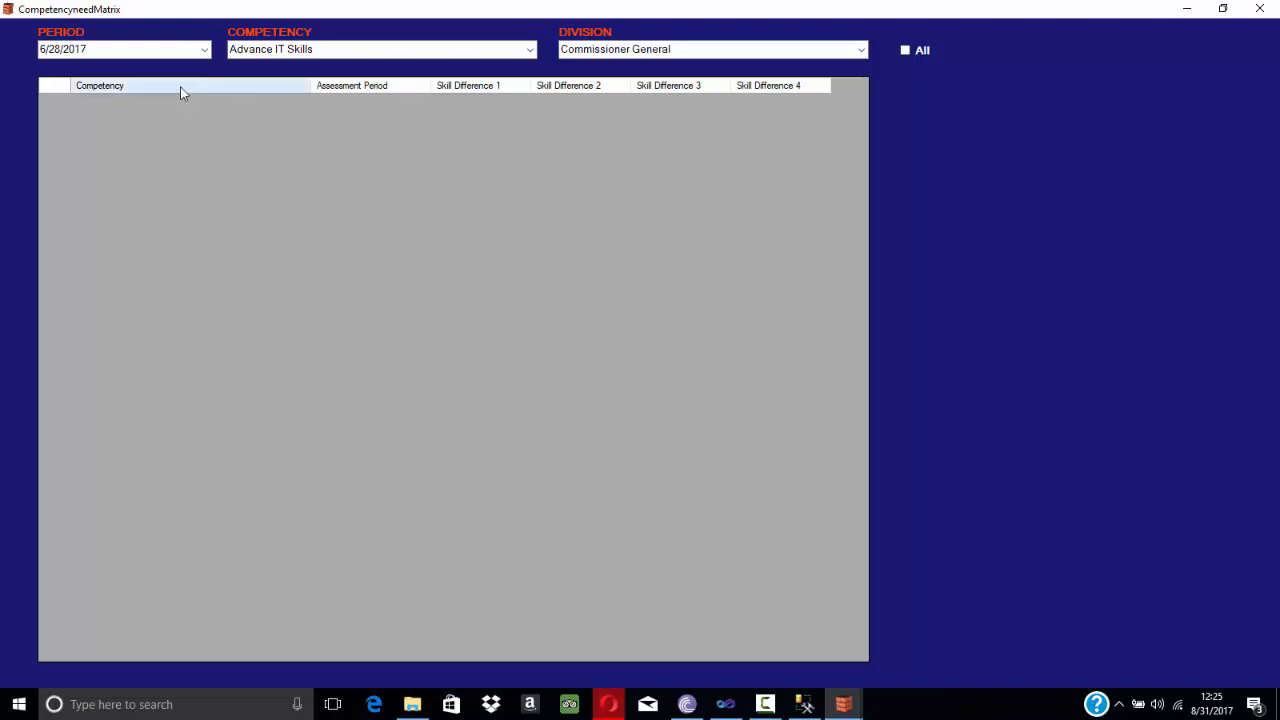
{"action": "left_click", "coordinate": [205, 50]}
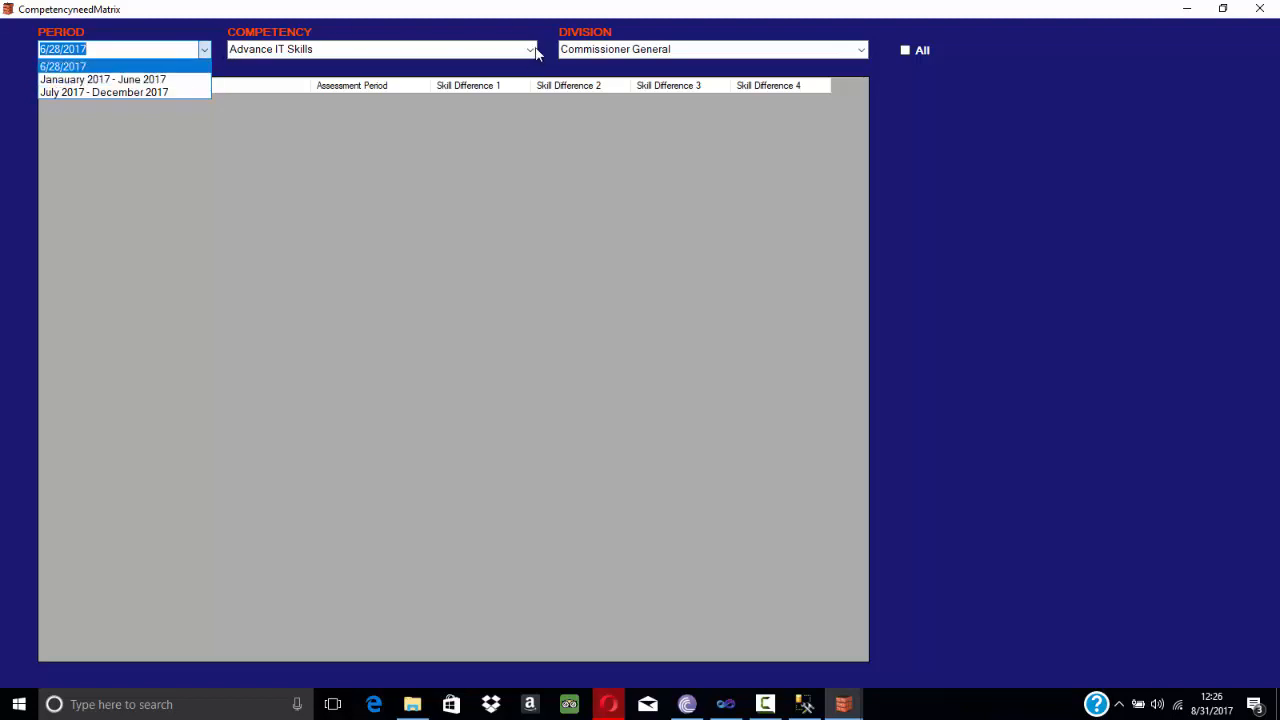
{"action": "left_click", "coordinate": [535, 53]}
{"action": "left_click", "coordinate": [531, 50]}
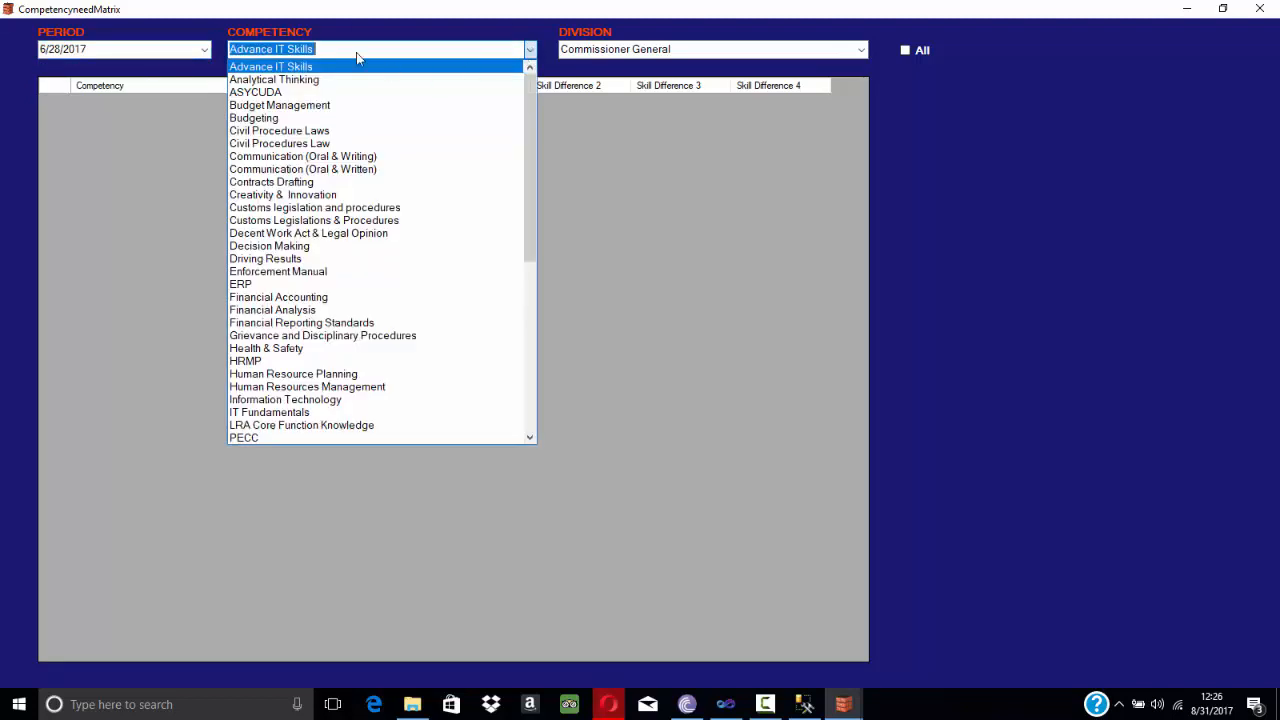
{"action": "left_click", "coordinate": [857, 56]}
{"action": "left_click", "coordinate": [857, 50]}
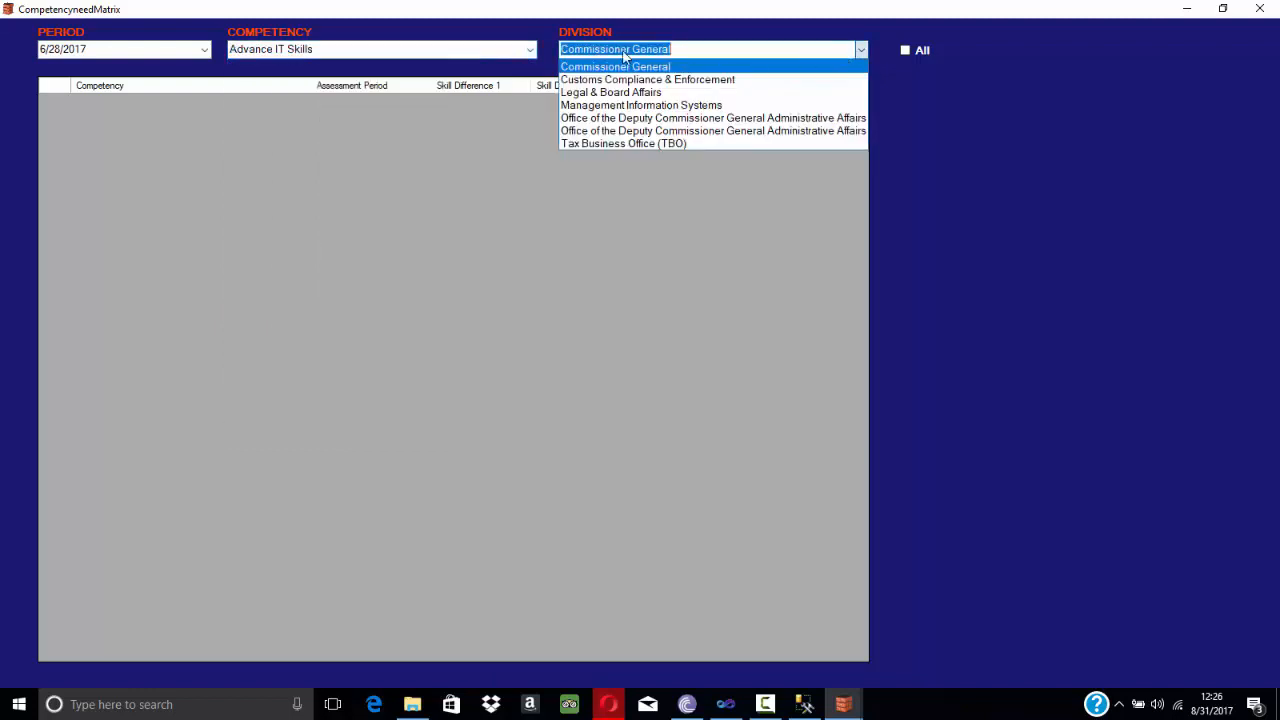
{"action": "left_click", "coordinate": [205, 53]}
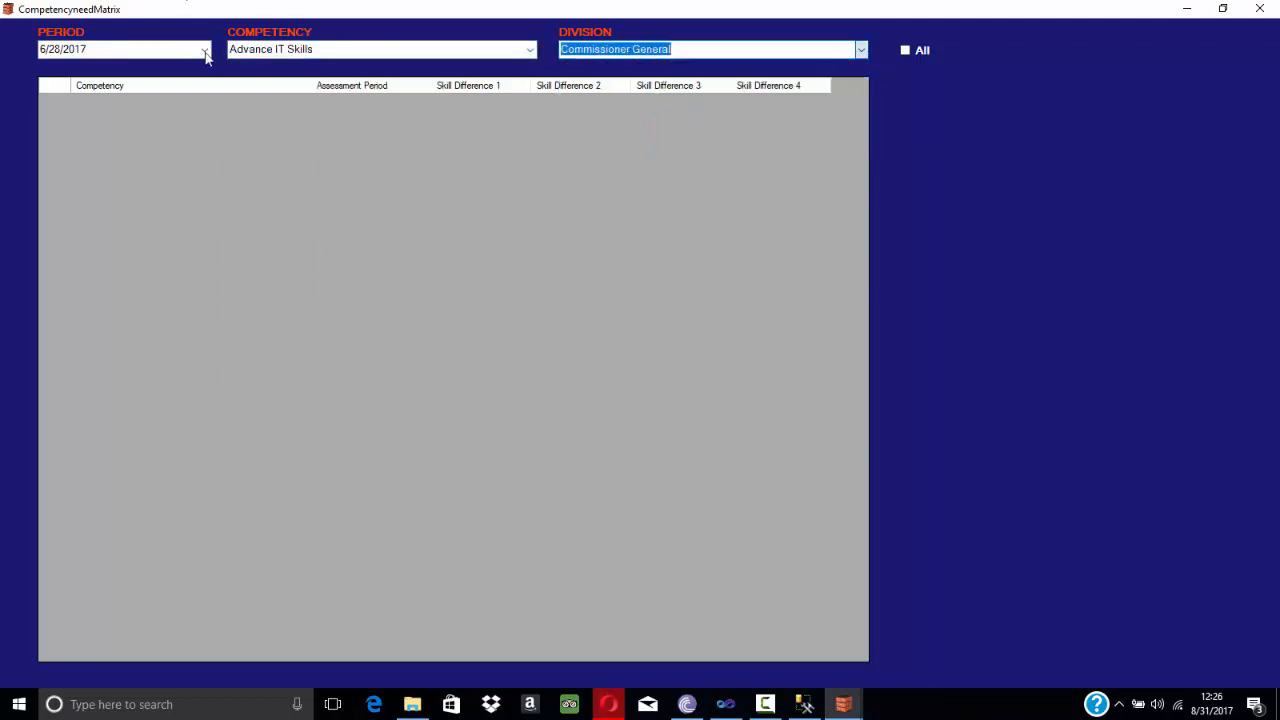
{"action": "left_click", "coordinate": [201, 53]}
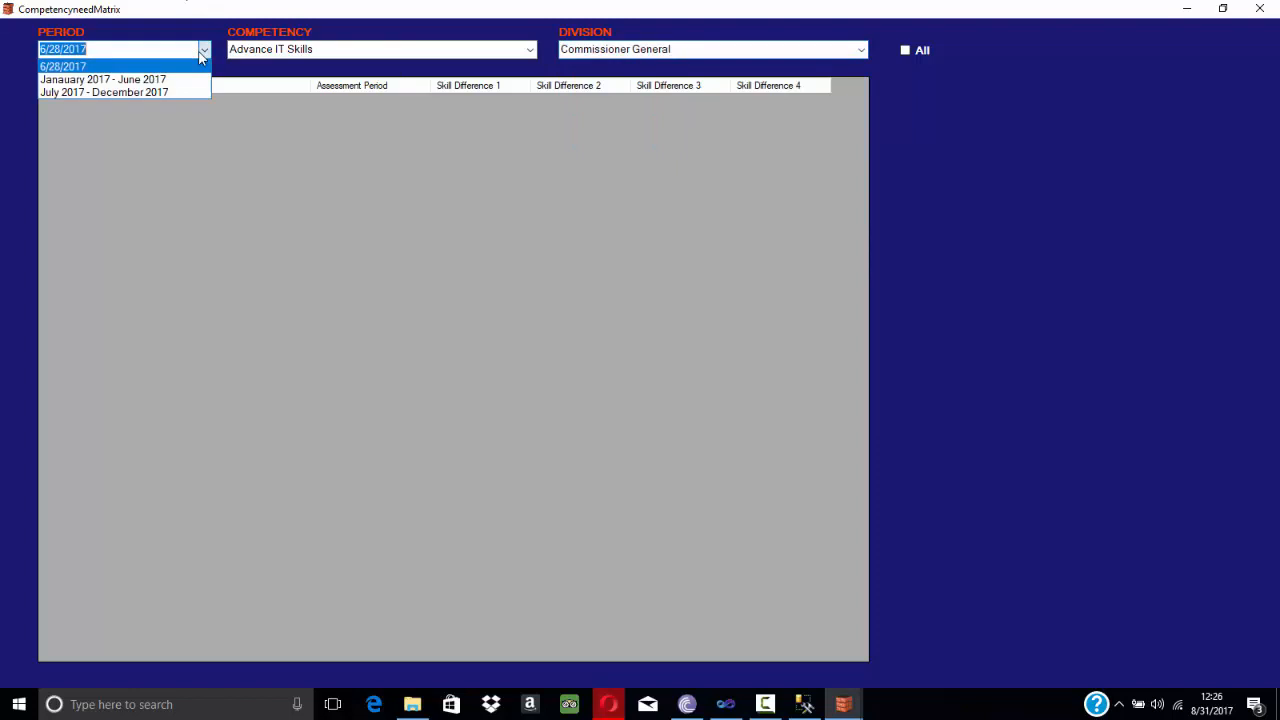
{"action": "left_click", "coordinate": [97, 82]}
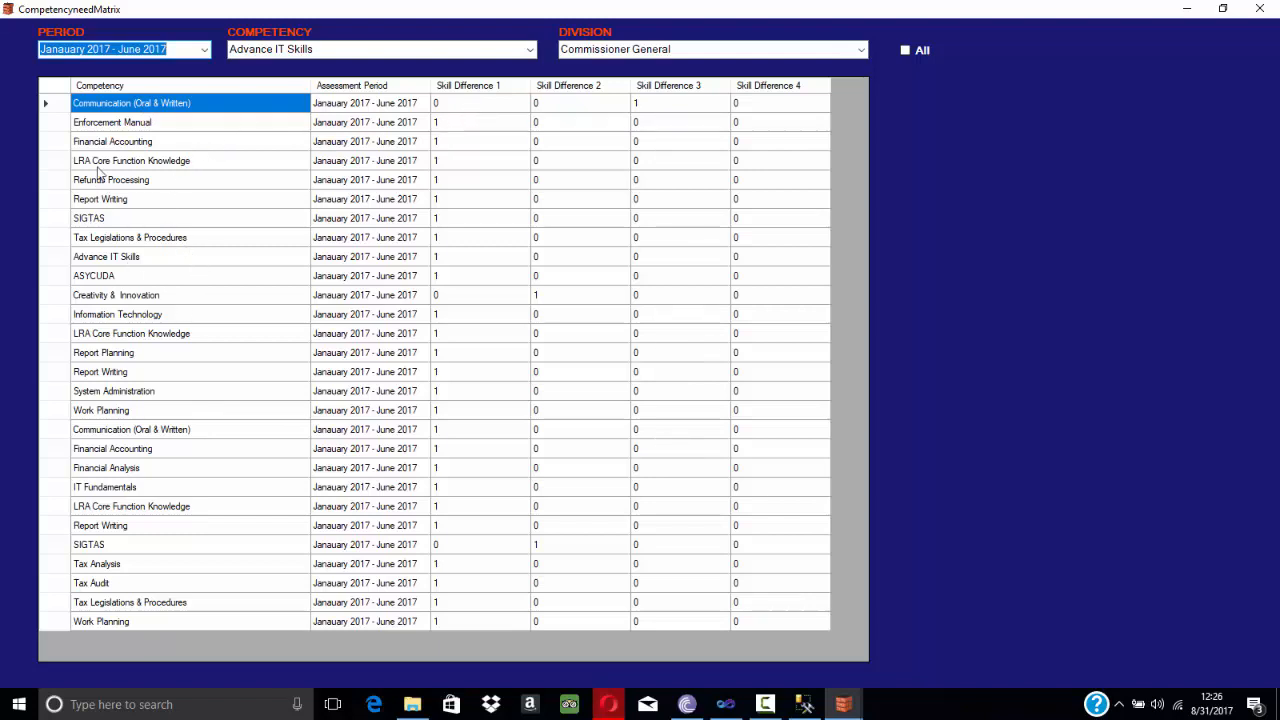
Select the Financial Accounting and Creativity & Innovation rows to examine their skill differences.
{"action": "left_click", "coordinate": [133, 145]}
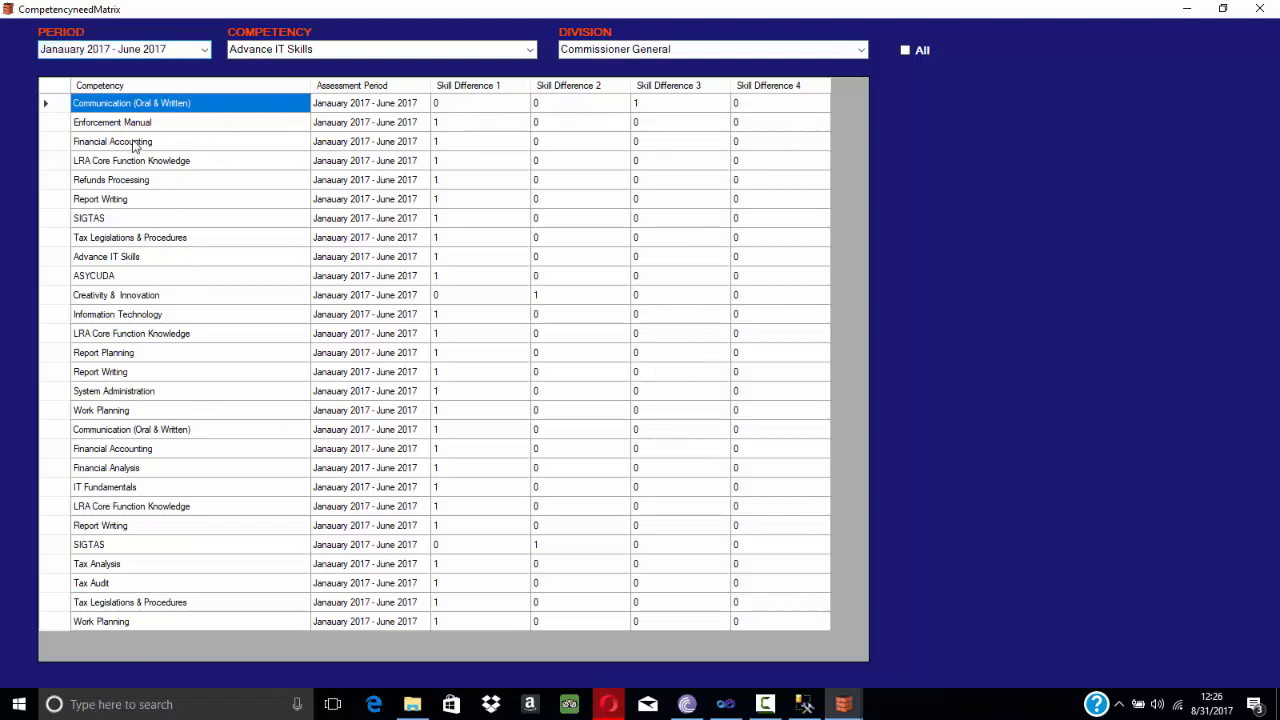
{"action": "left_click", "coordinate": [60, 140]}
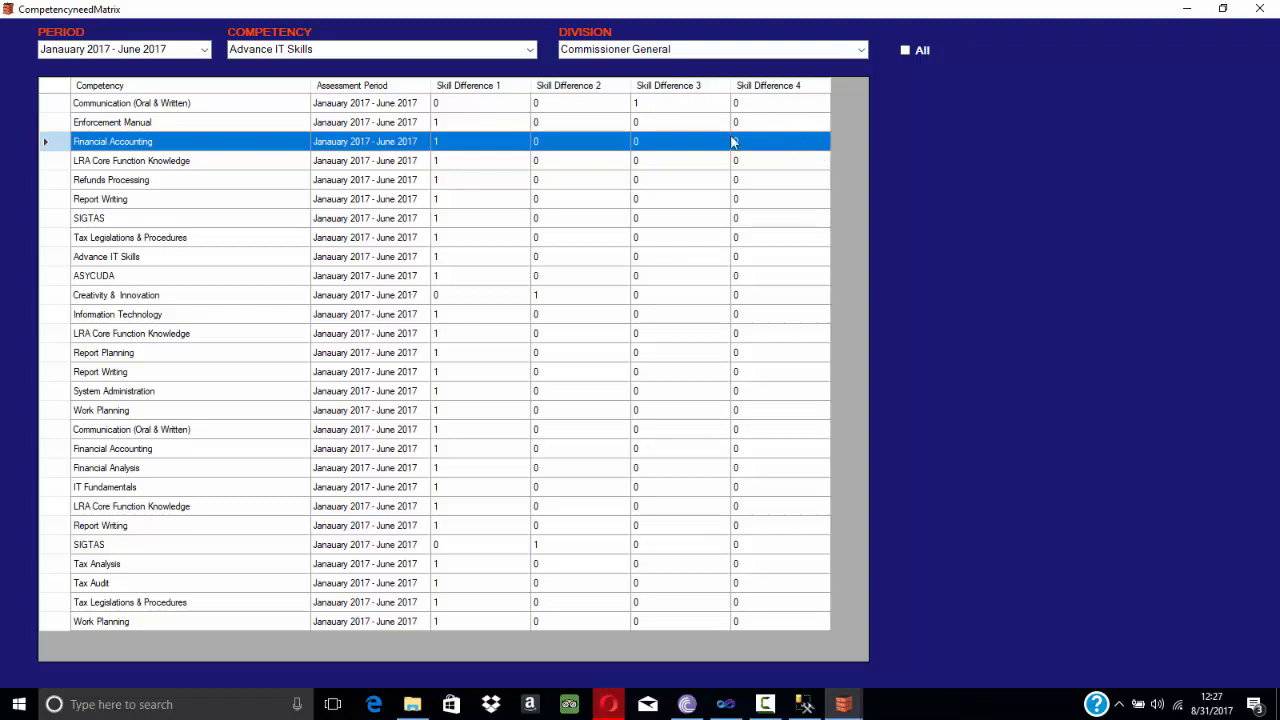
{"action": "left_click", "coordinate": [120, 301]}
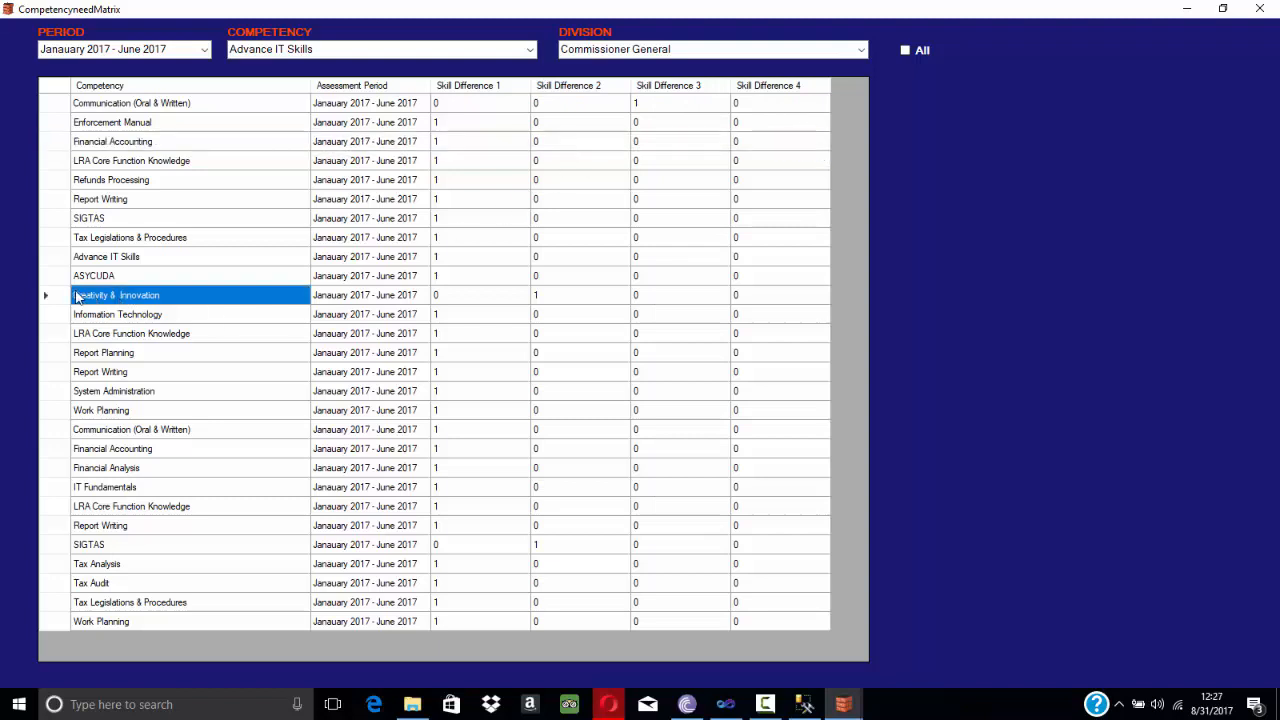
{"action": "left_click", "coordinate": [56, 298]}
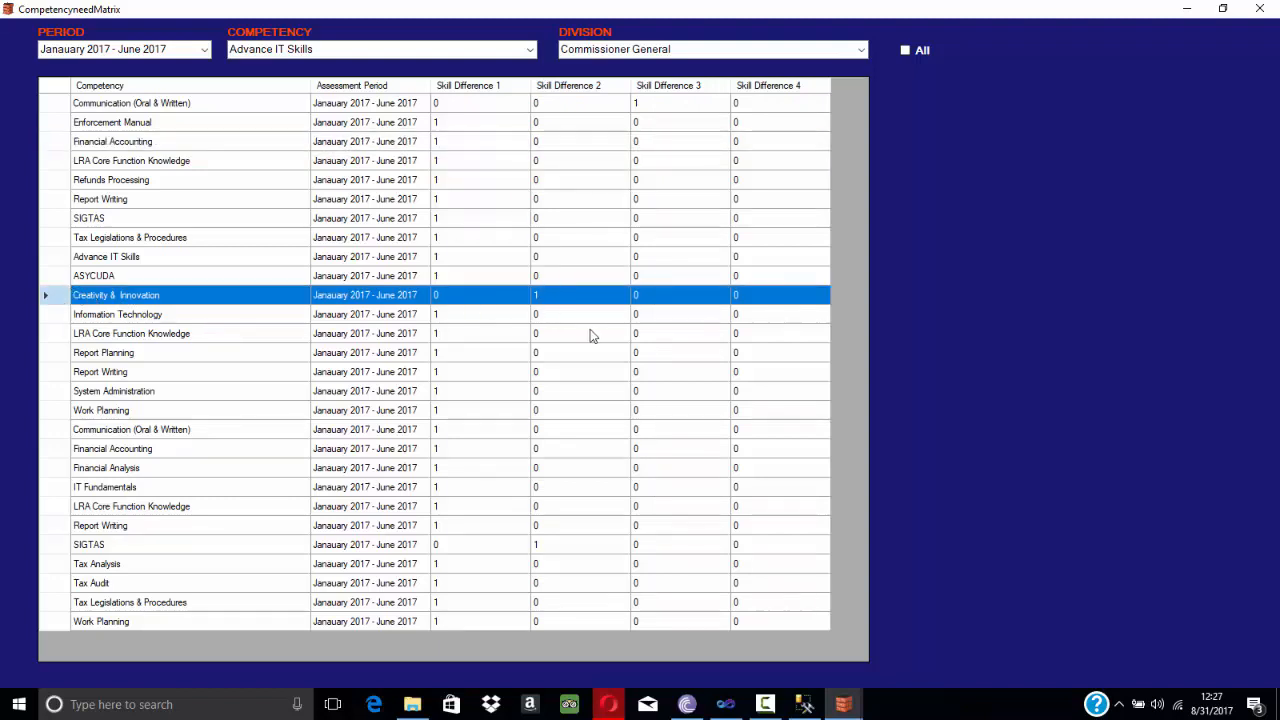